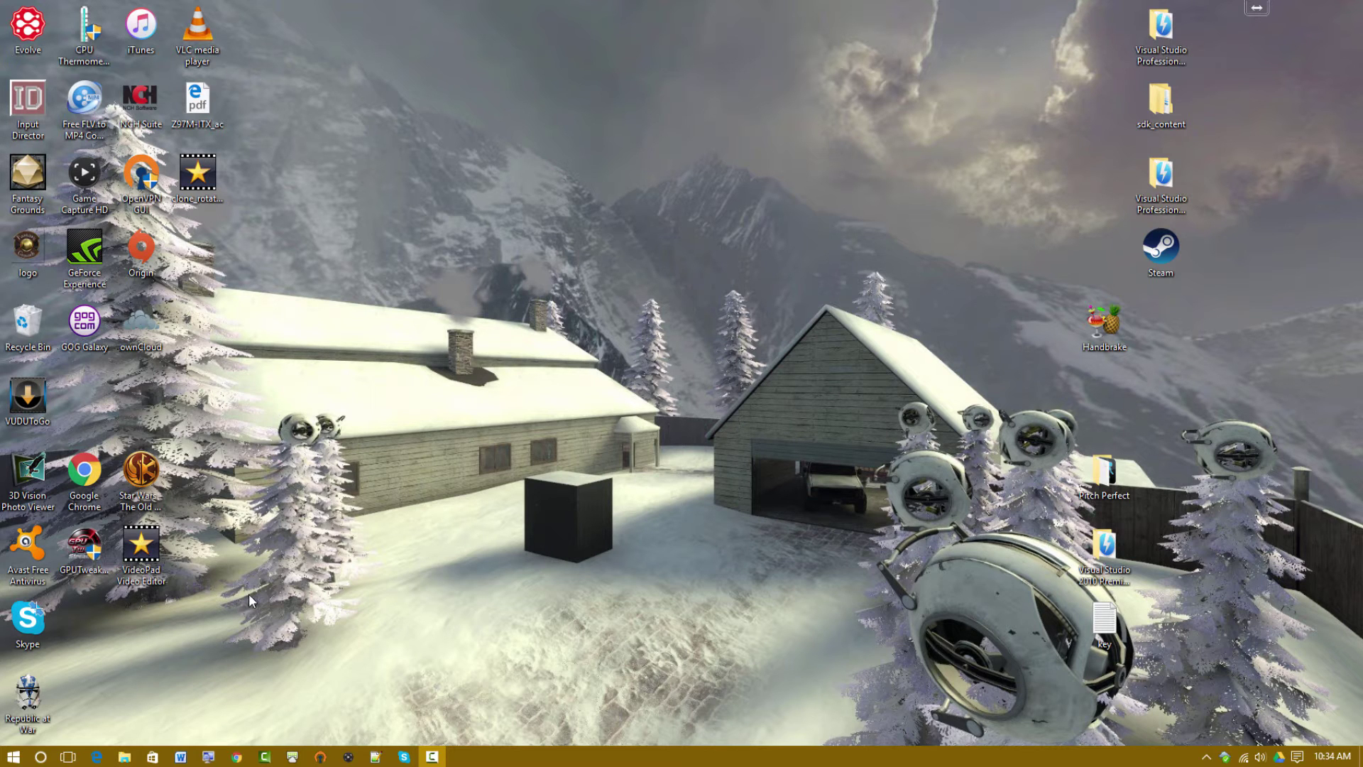
Open the Steam folder on the Programs (E:) drive in File Explorer
{"action": "left_click", "coordinate": [123, 757]}
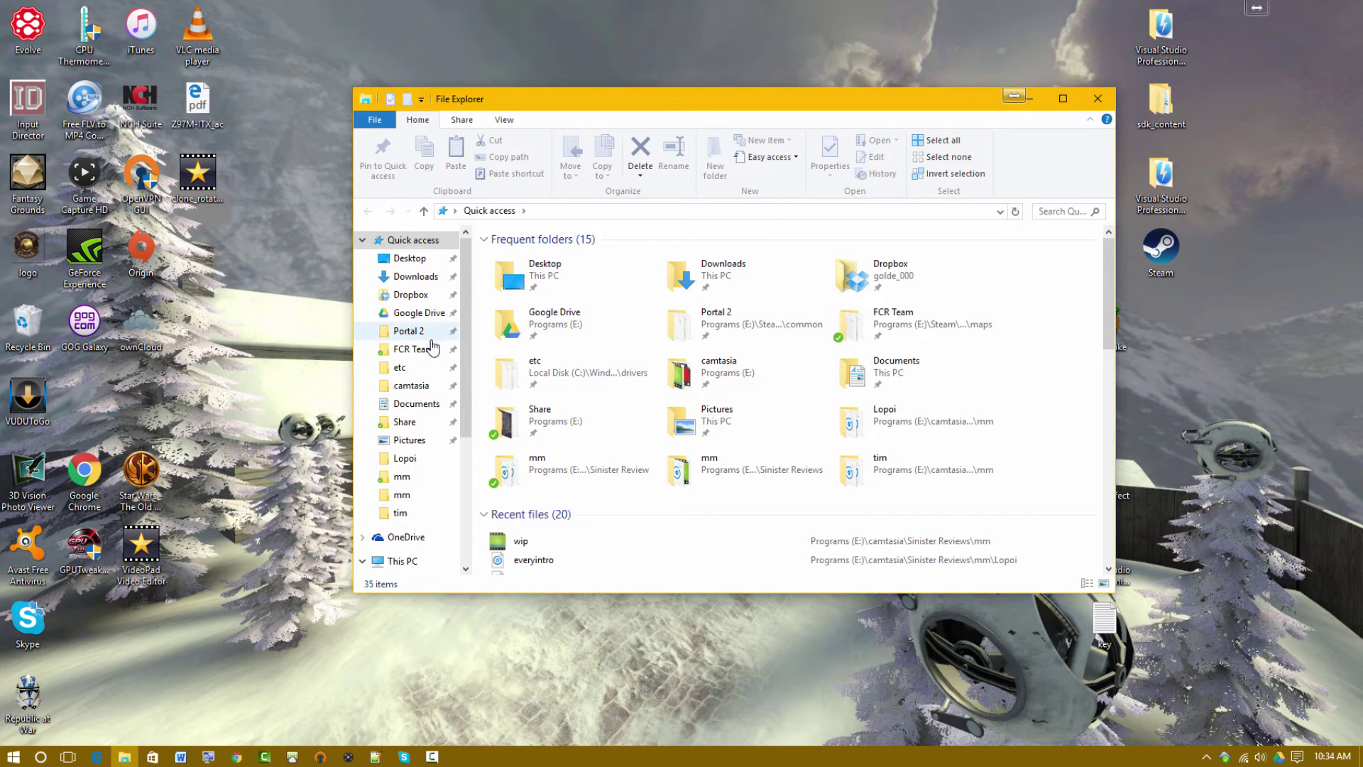
{"action": "left_click", "coordinate": [426, 331]}
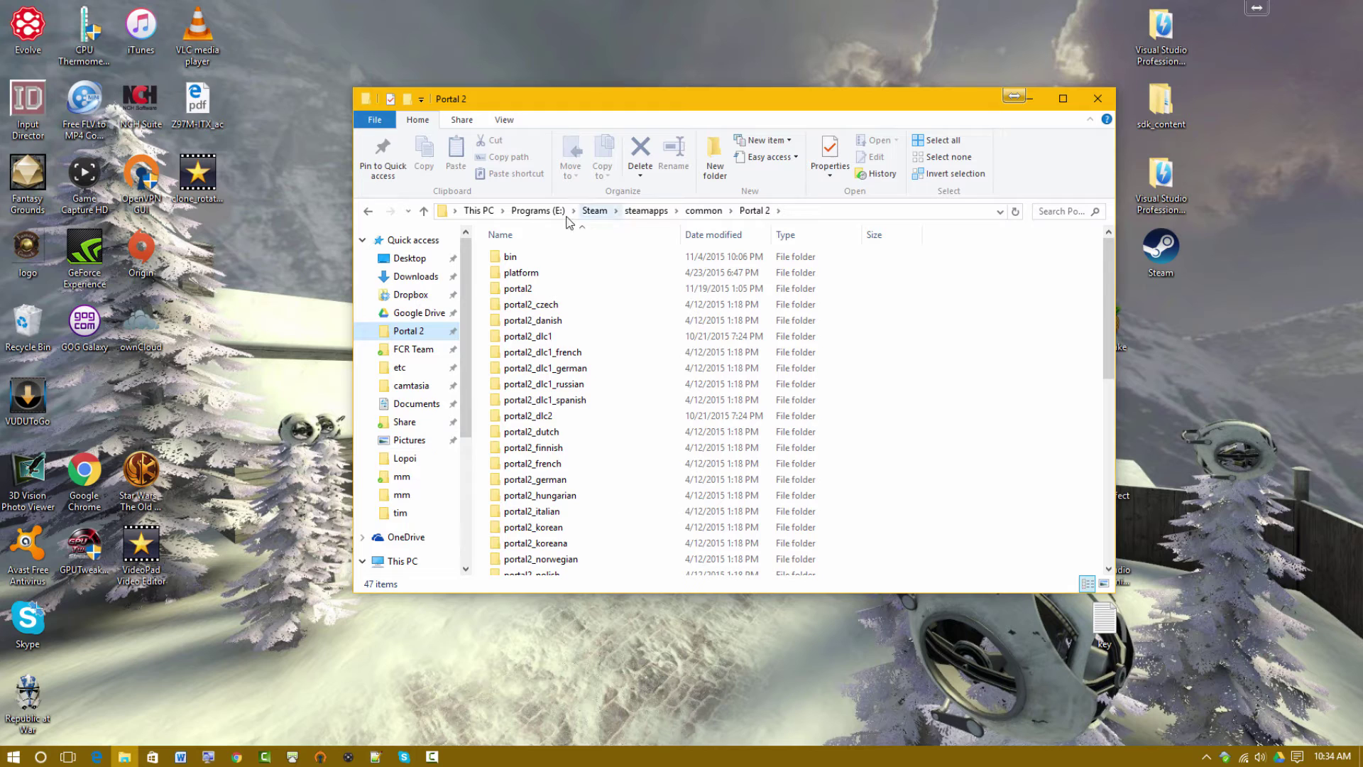
{"action": "left_click", "coordinate": [538, 210]}
{"action": "left_click", "coordinate": [543, 477]}
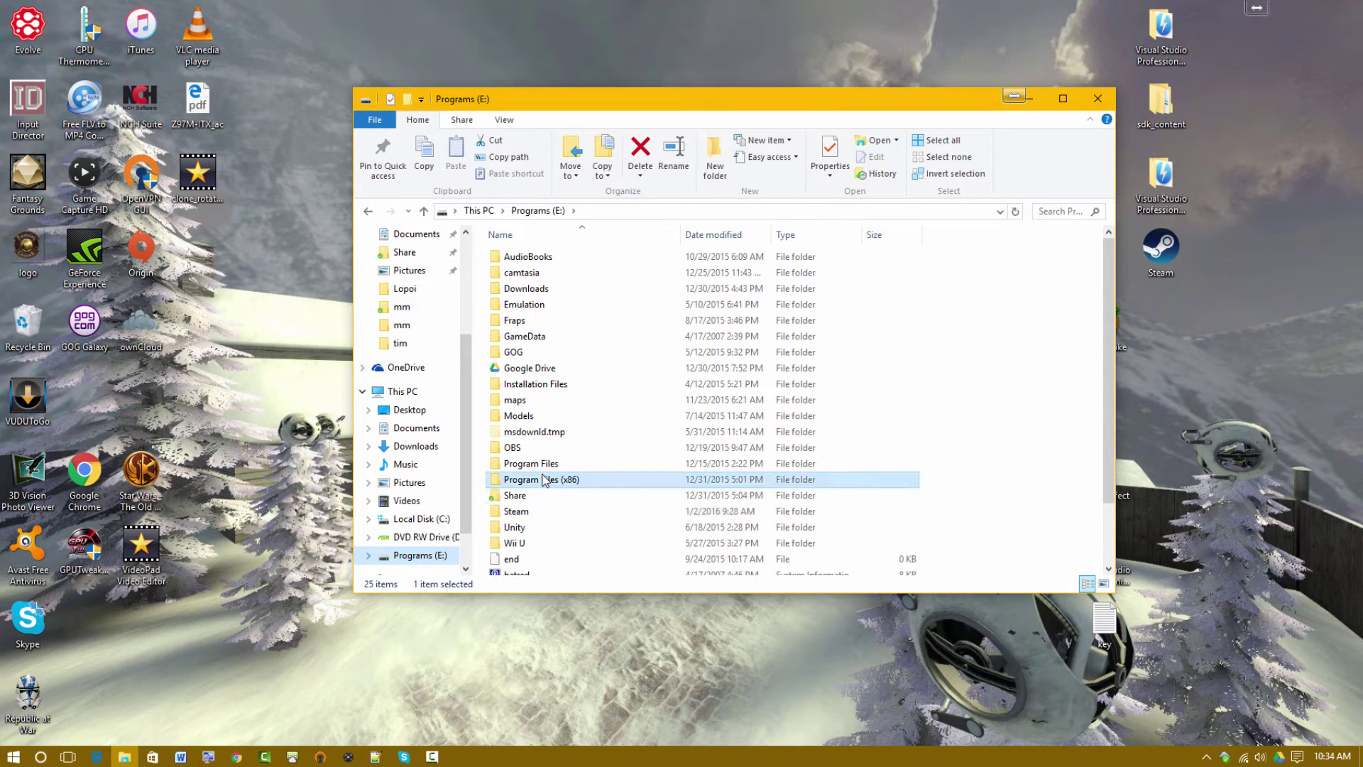
{"action": "left_click", "coordinate": [543, 468]}
{"action": "left_click", "coordinate": [545, 481]}
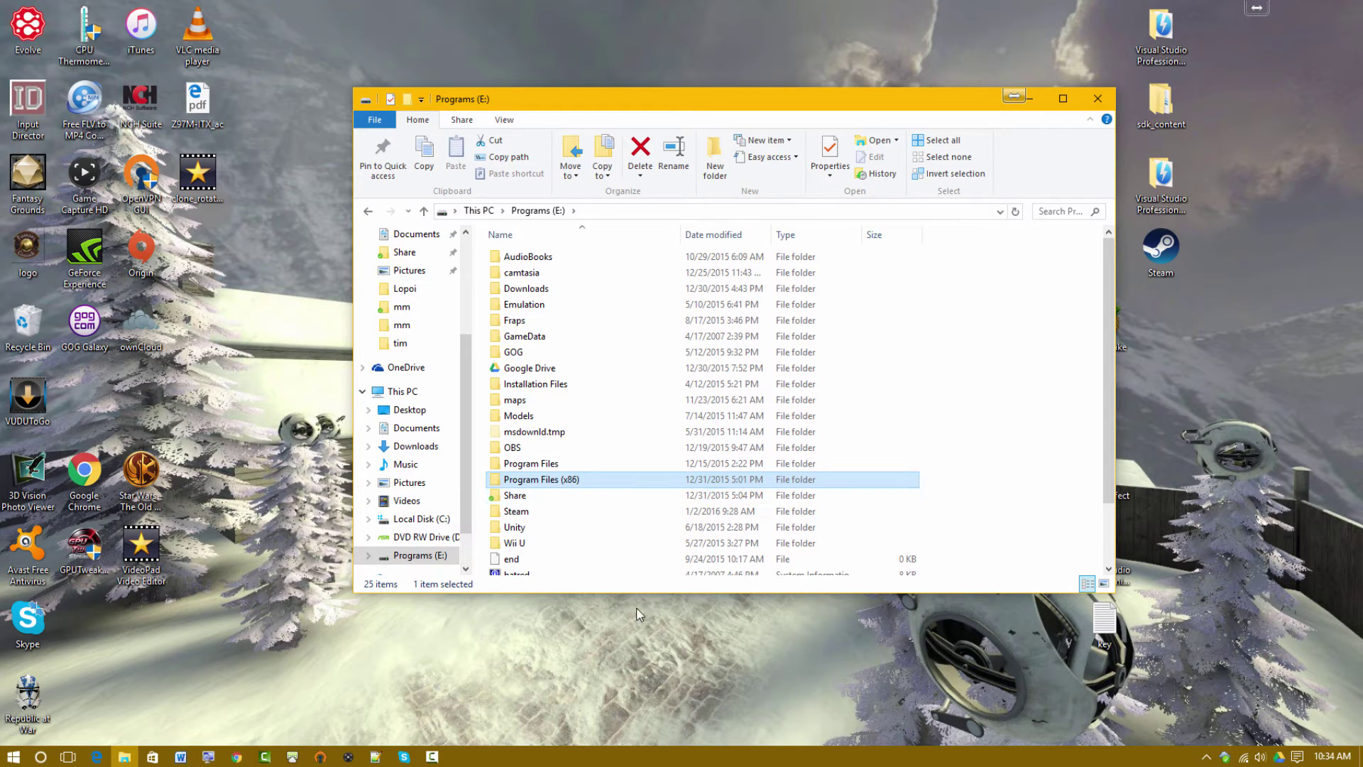
{"action": "left_click", "coordinate": [533, 513]}
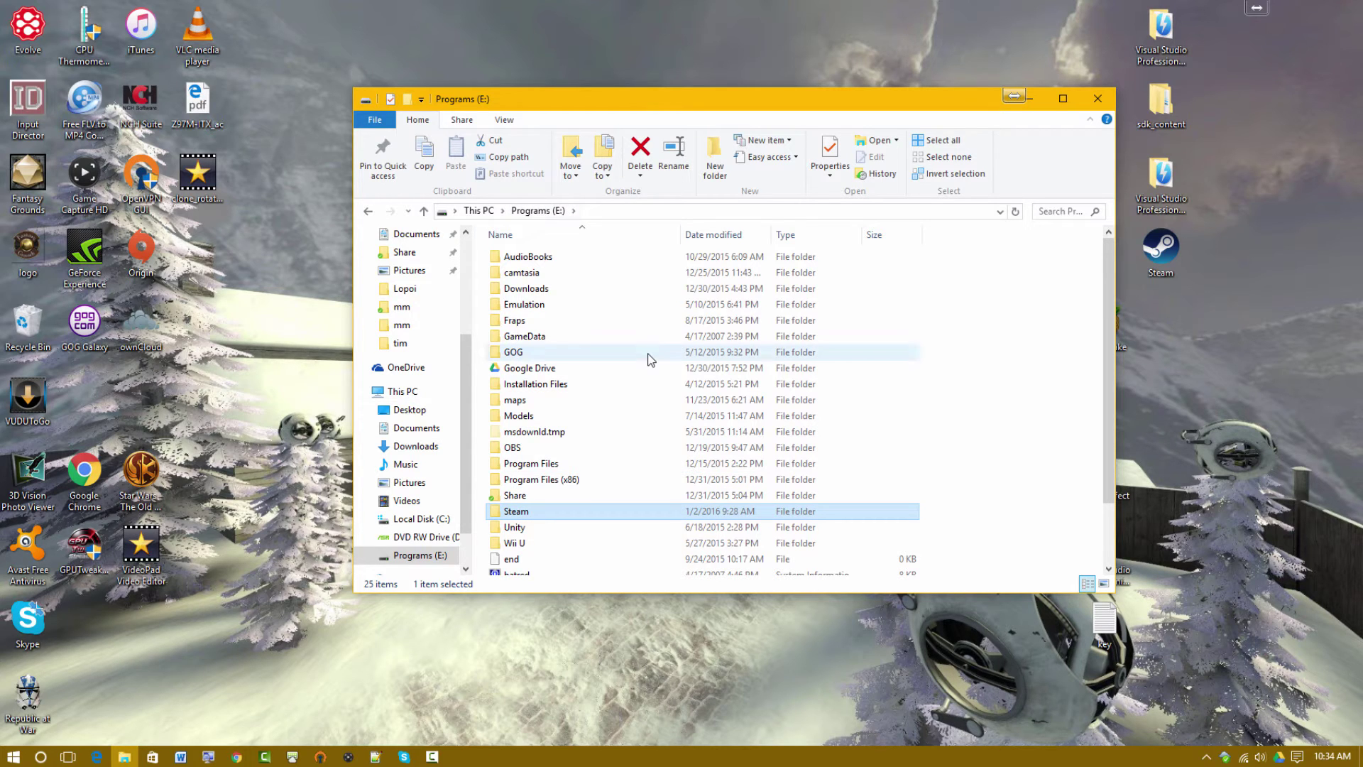
{"action": "double_click", "coordinate": [556, 512]}
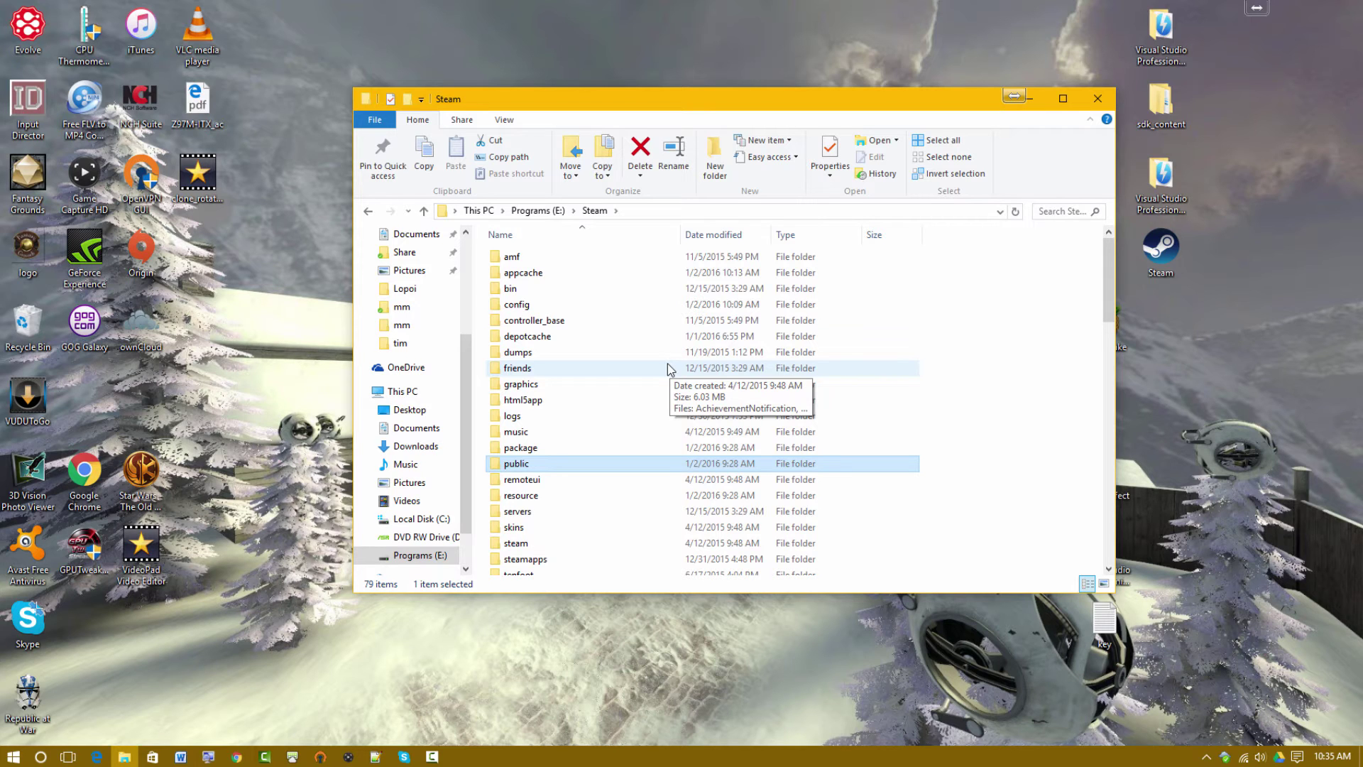
Open the Portal 2 game folder inside steamapps\common
{"action": "scroll", "coordinate": [703, 426], "scroll_direction": "down", "scroll_amount": 3}
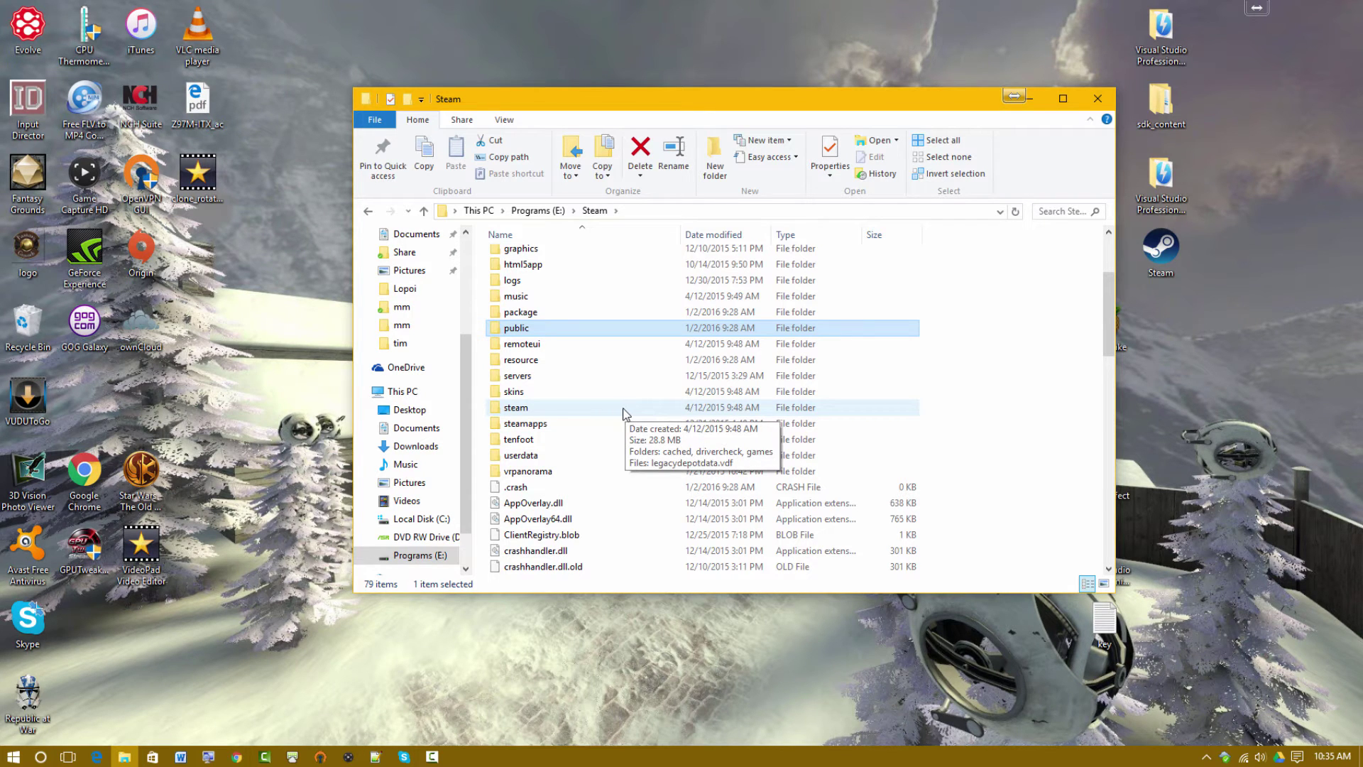
{"action": "double_click", "coordinate": [585, 423]}
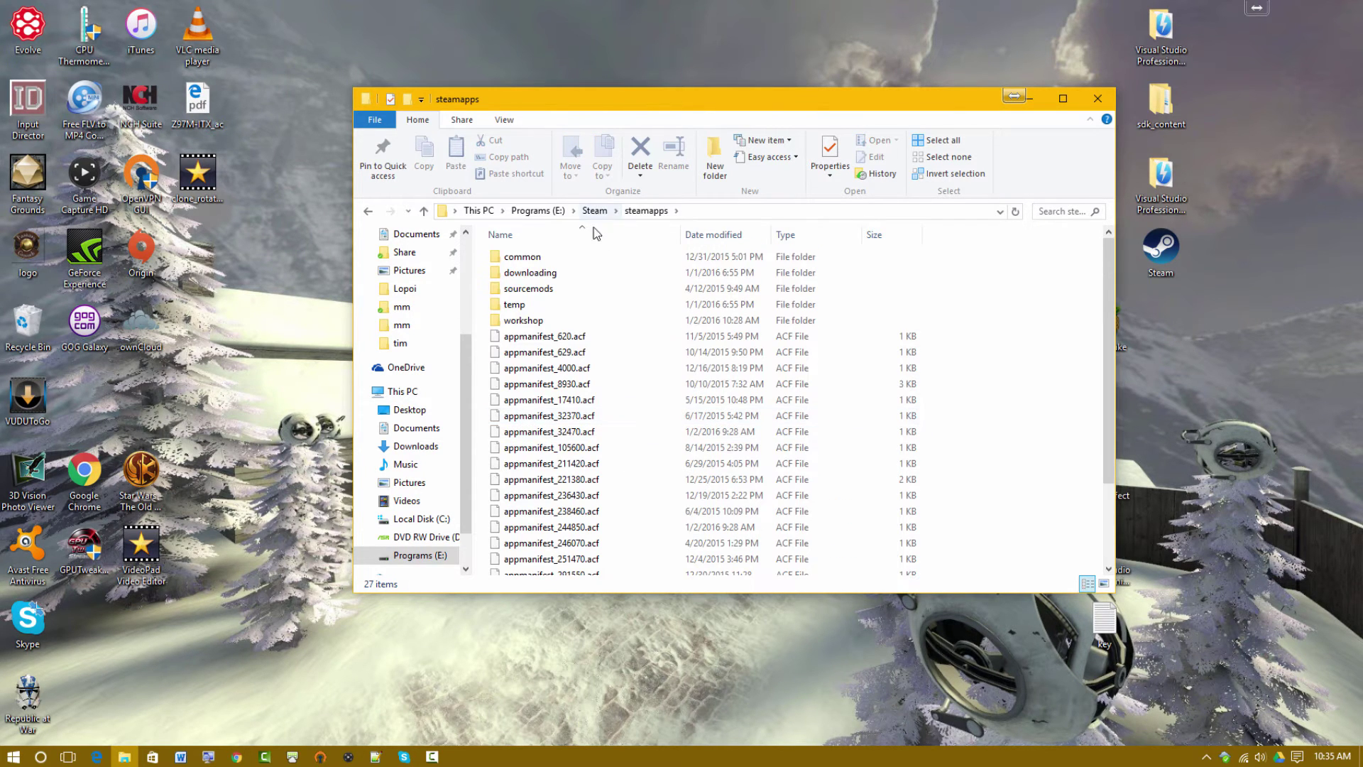
{"action": "double_click", "coordinate": [570, 262]}
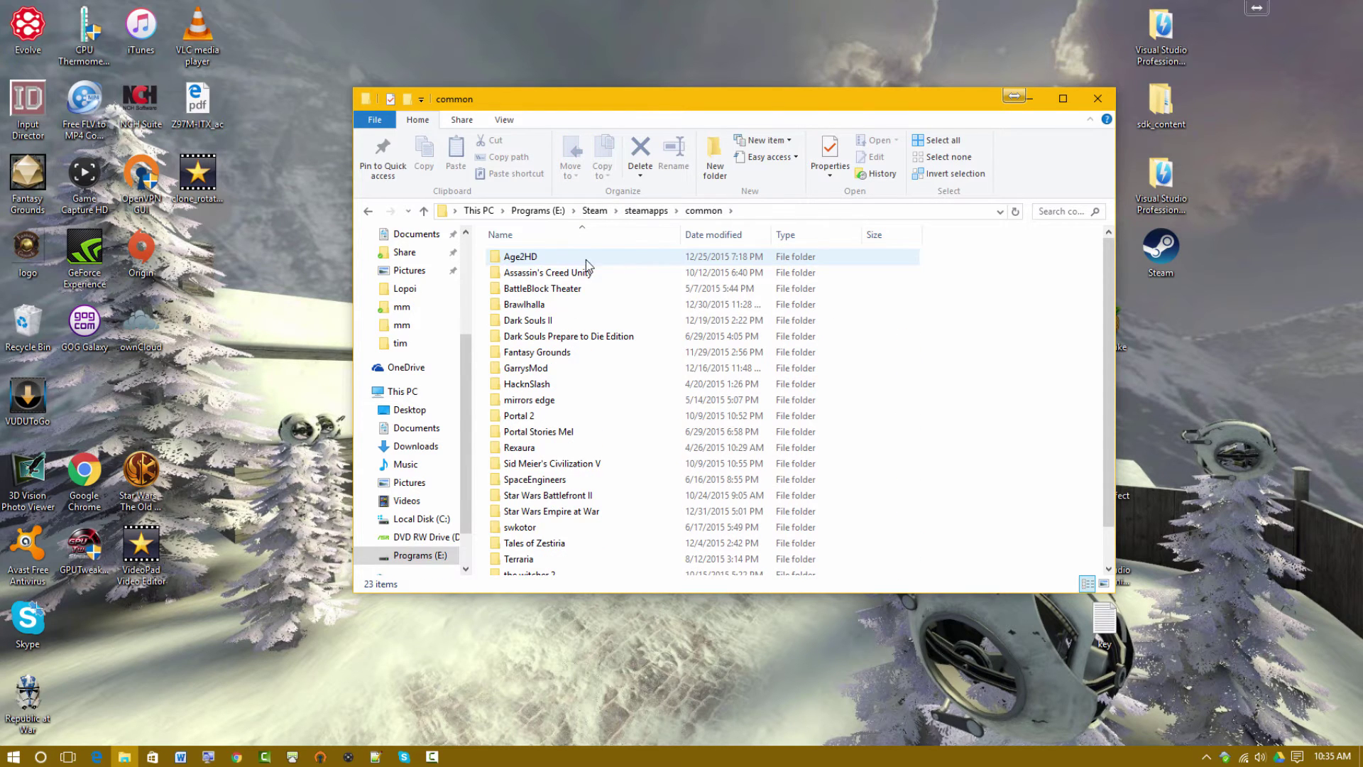
{"action": "double_click", "coordinate": [625, 416]}
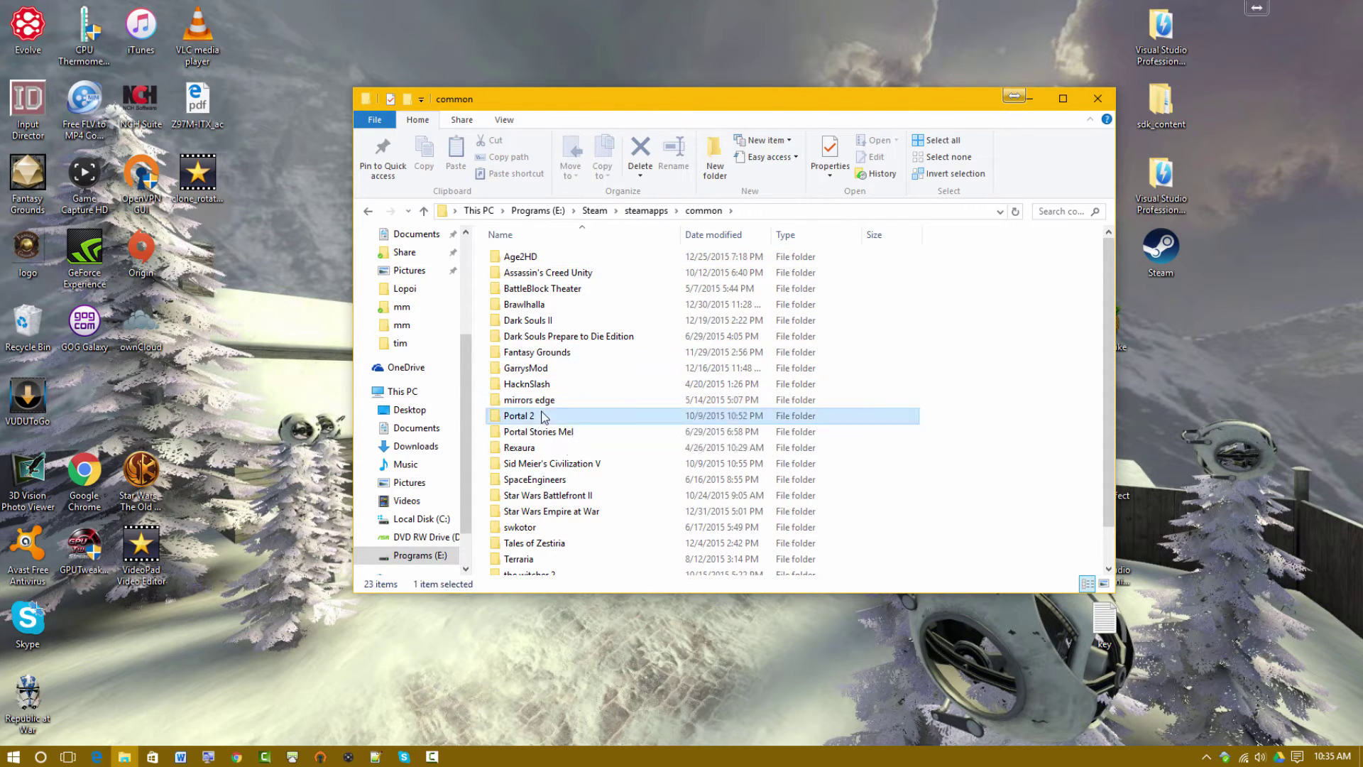
Look through the Portal 2 subfolders and open the bin folder
{"action": "scroll", "coordinate": [638, 419], "scroll_direction": "down", "scroll_amount": 2}
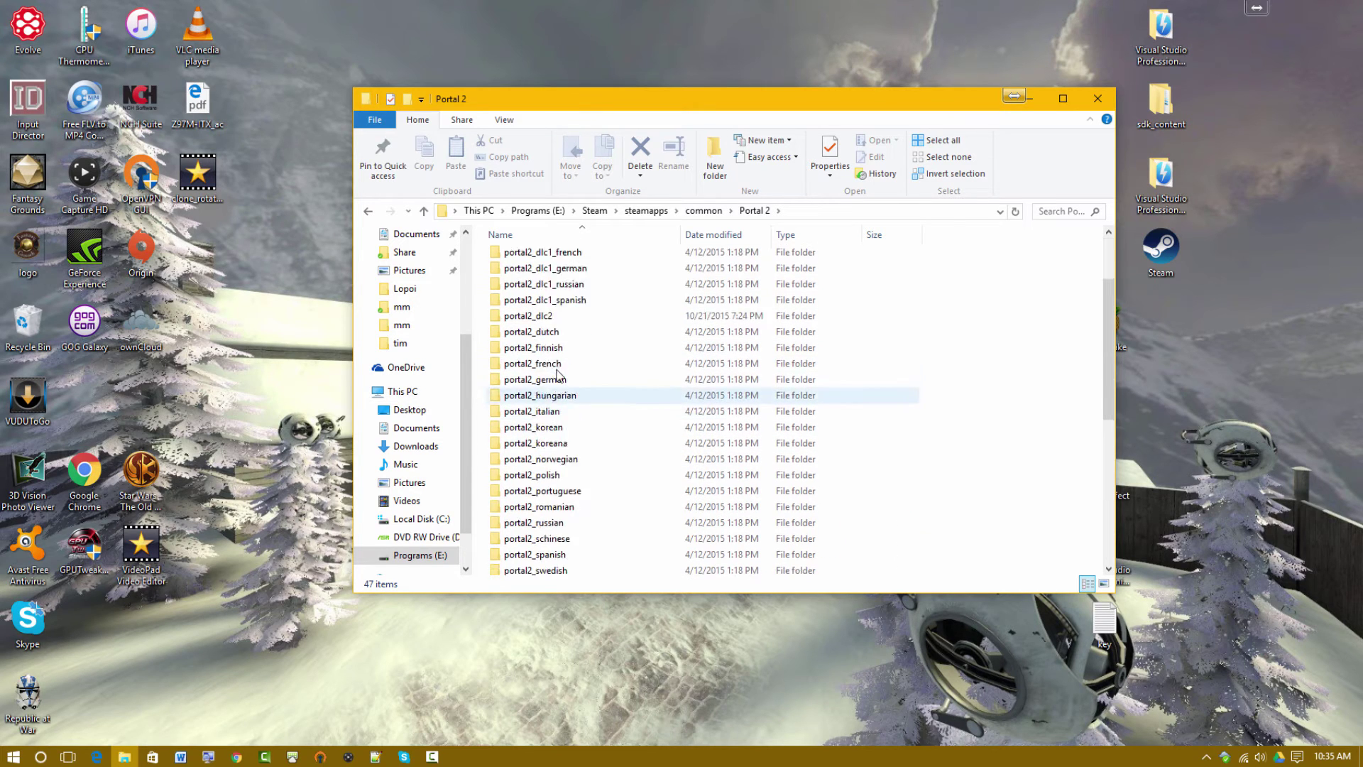
{"action": "scroll", "coordinate": [632, 398], "scroll_direction": "up", "scroll_amount": 2}
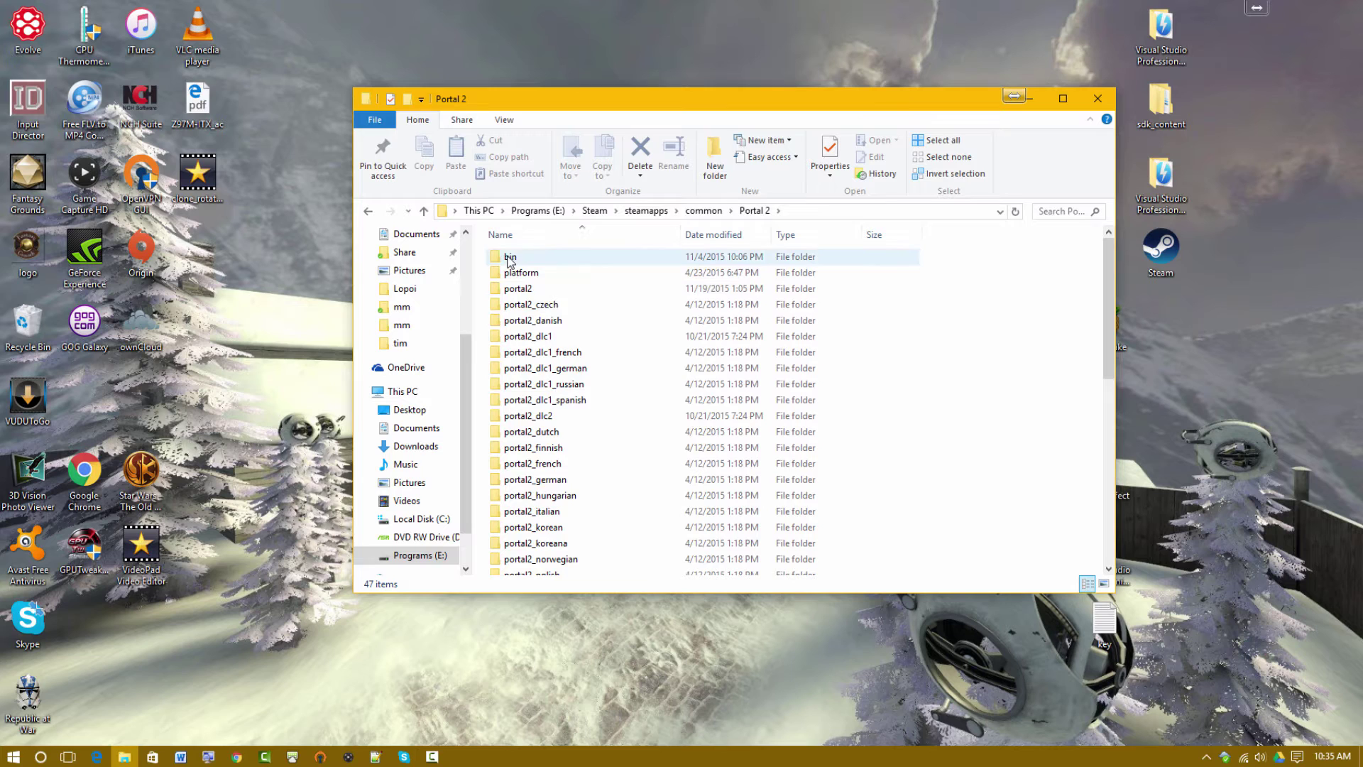
{"action": "scroll", "coordinate": [566, 373], "scroll_direction": "down", "scroll_amount": 6}
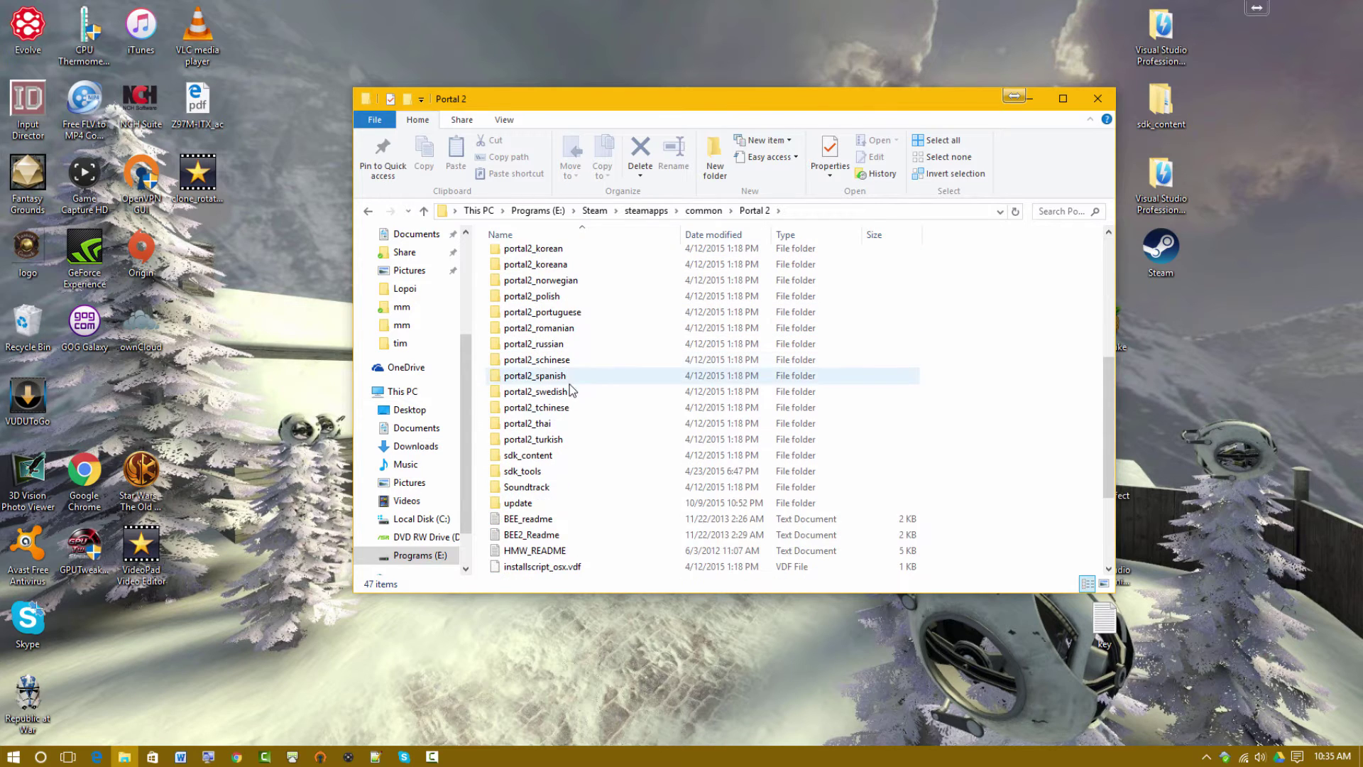
{"action": "left_click", "coordinate": [543, 456]}
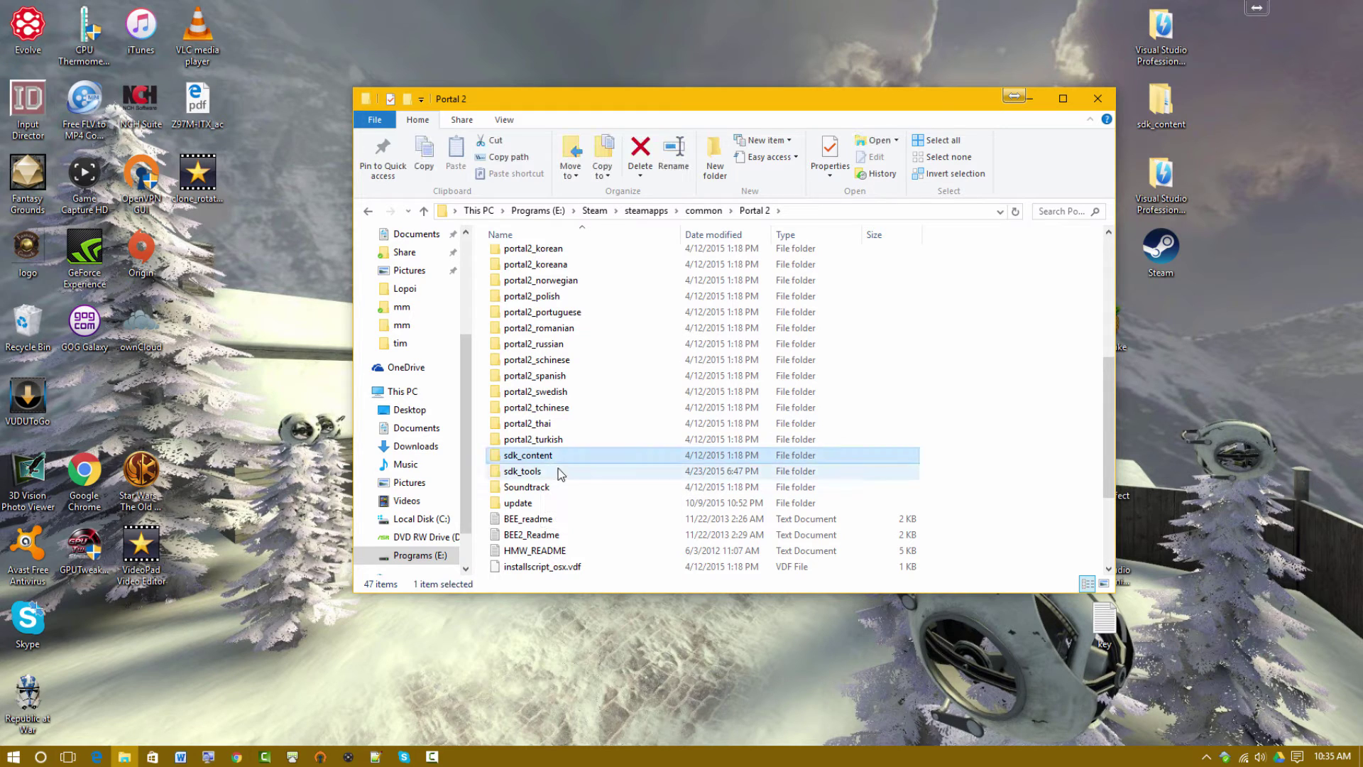
{"action": "scroll", "coordinate": [548, 465], "scroll_direction": "up", "scroll_amount": 6}
{"action": "double_click", "coordinate": [522, 257]}
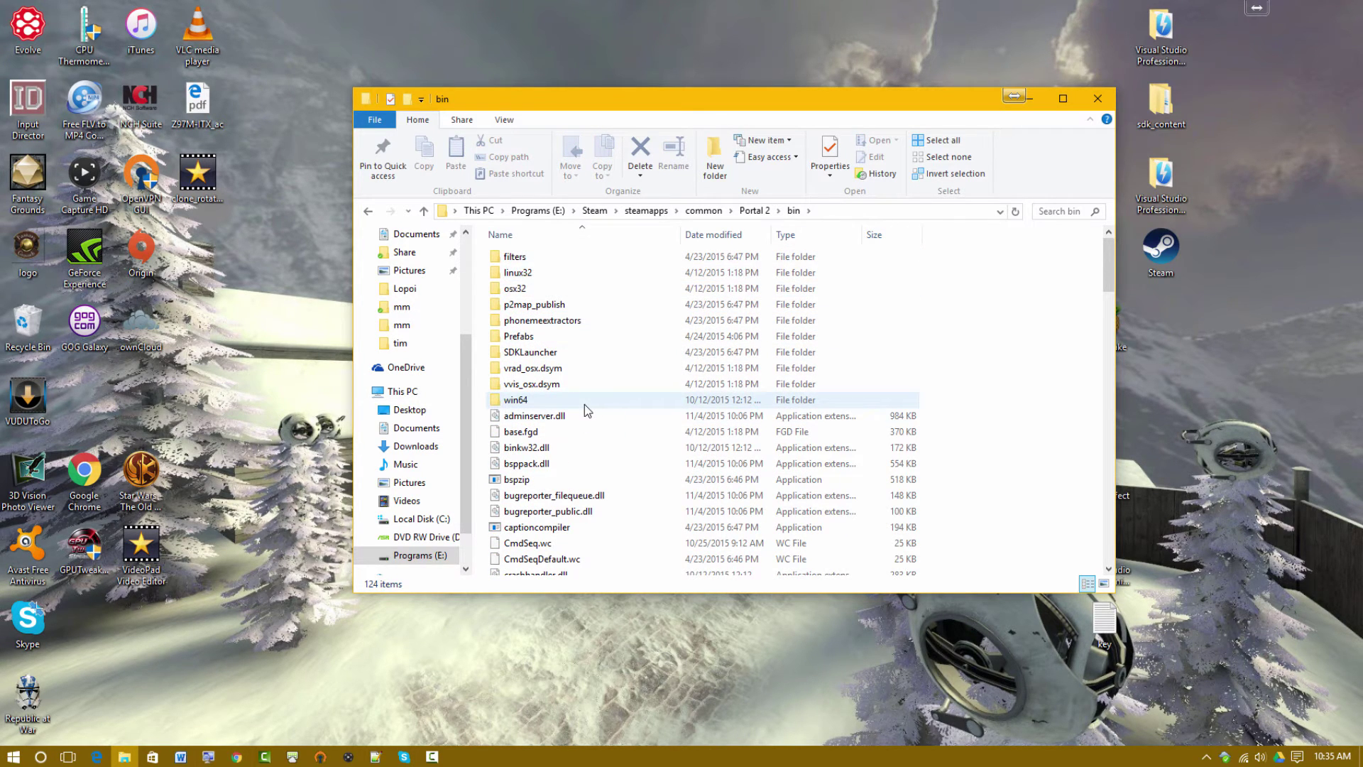
Try to launch the p2map_publish application from the bin folder, then dismiss the resulting dialog and clear the file selection
{"action": "key", "text": "p"}
{"action": "key", "text": "p"}
{"action": "key", "text": "p"}
{"action": "key", "text": "p"}
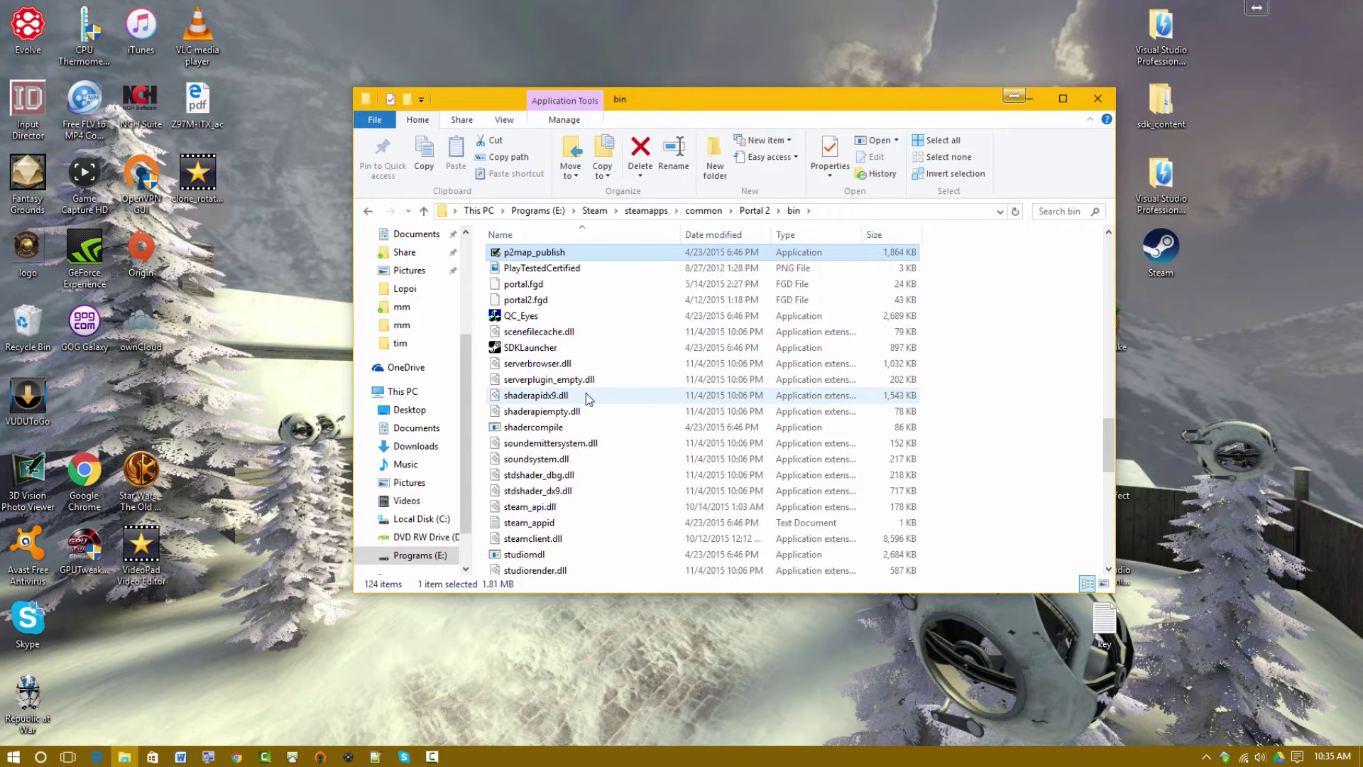
{"action": "scroll", "coordinate": [586, 396], "scroll_direction": "up", "scroll_amount": 5}
{"action": "scroll", "coordinate": [581, 396], "scroll_direction": "down", "scroll_amount": 3}
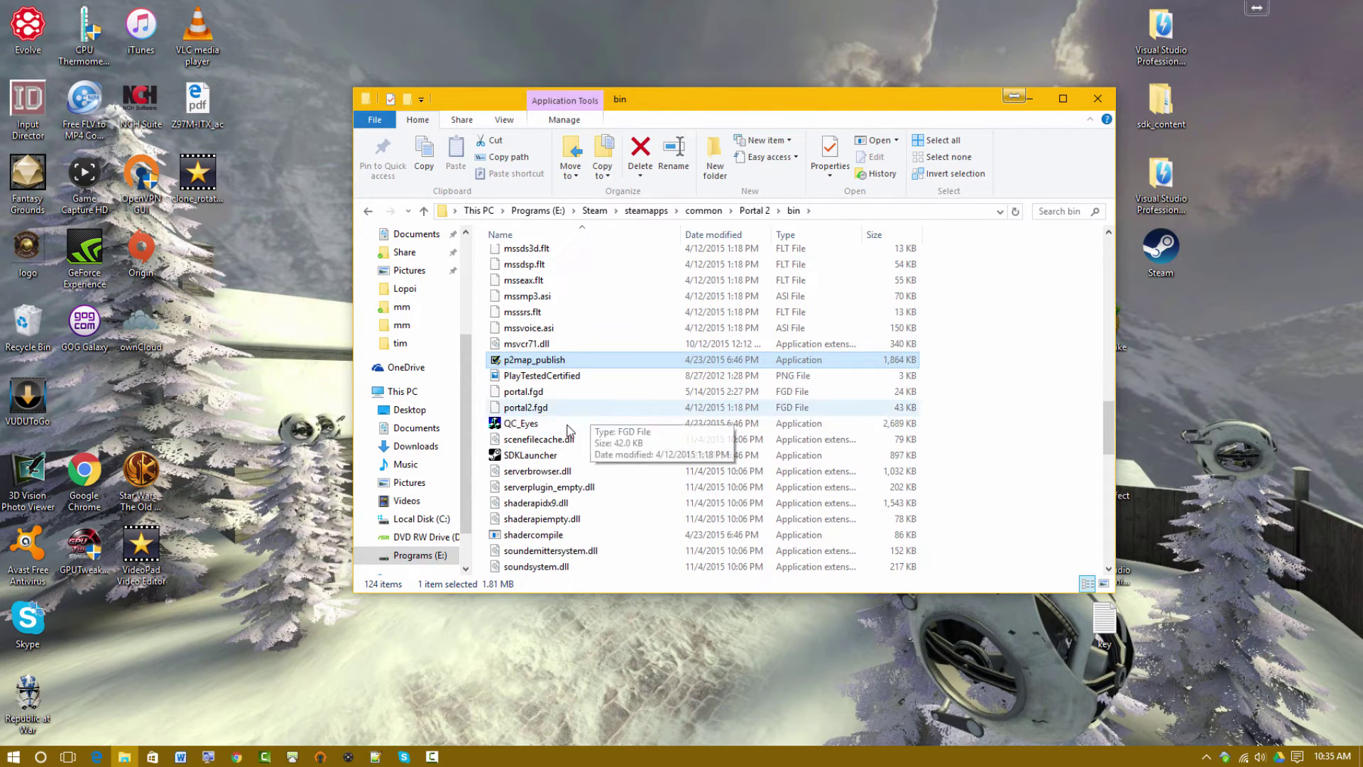
{"action": "double_click", "coordinate": [525, 361]}
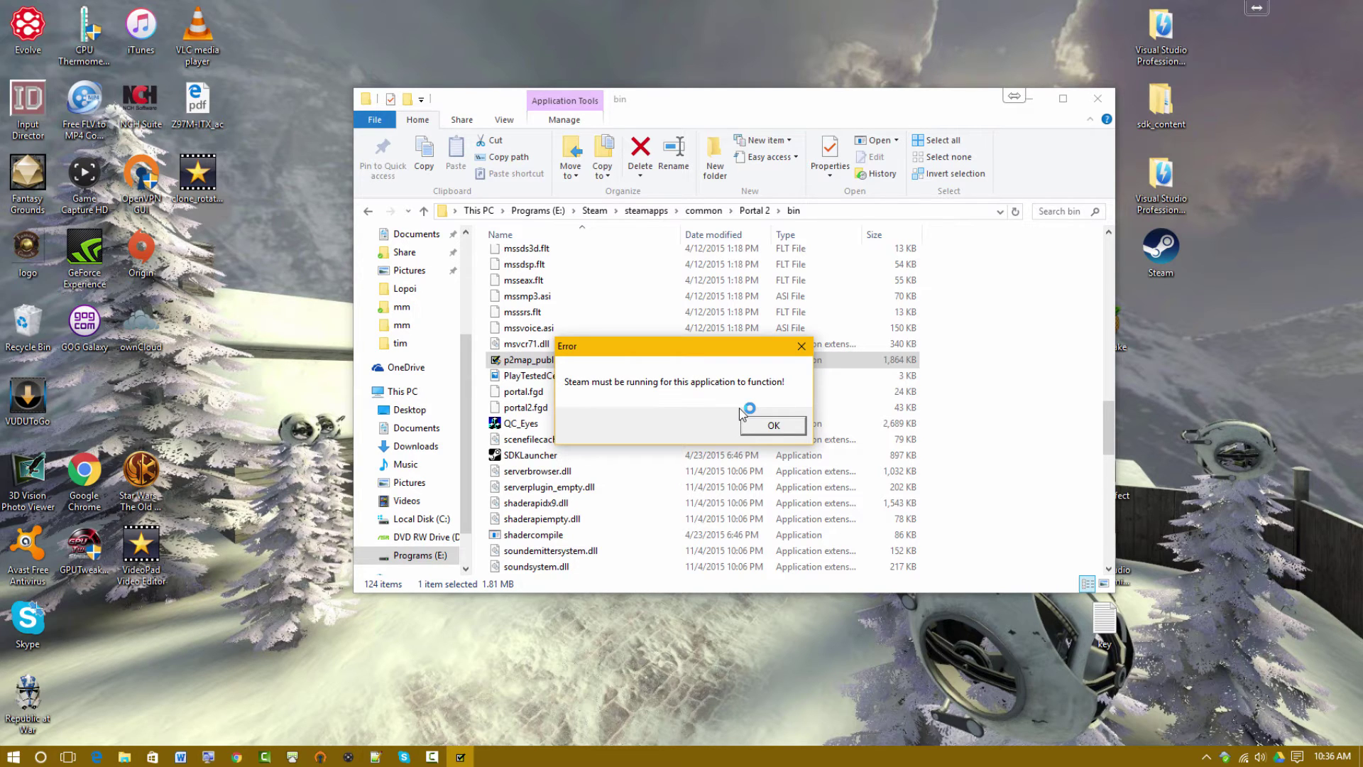
{"action": "left_click", "coordinate": [747, 425]}
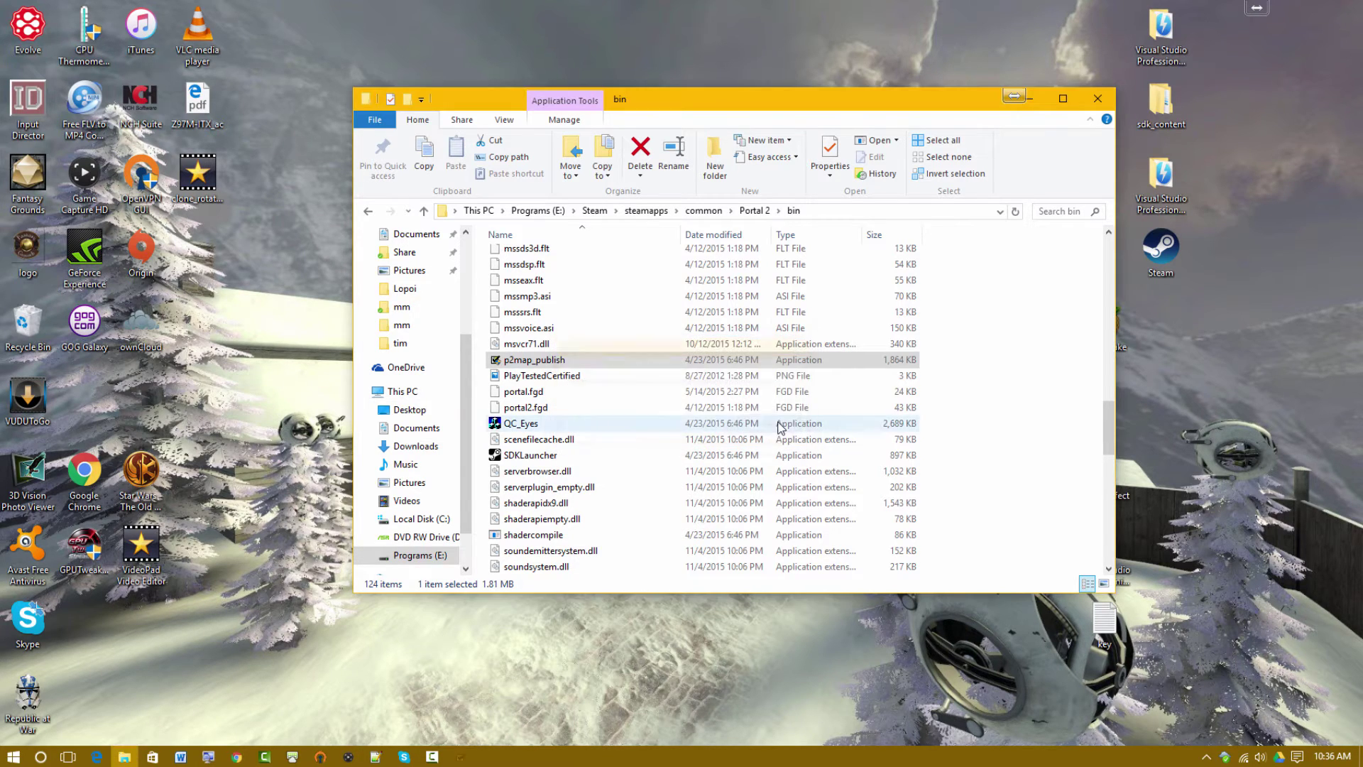
{"action": "left_click", "coordinate": [997, 396]}
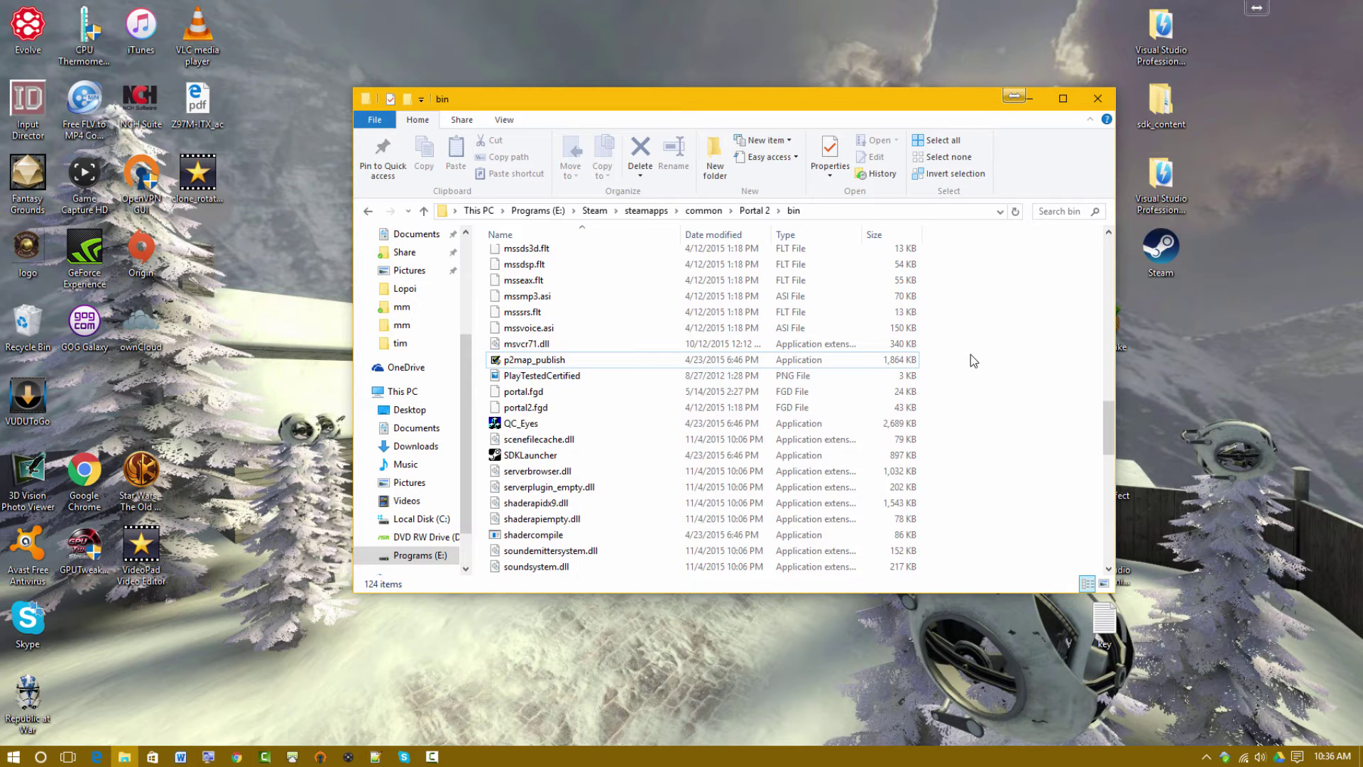
{"action": "scroll", "coordinate": [948, 402], "scroll_direction": "down", "scroll_amount": 6}
{"action": "scroll", "coordinate": [947, 382], "scroll_direction": "up", "scroll_amount": 11}
{"action": "scroll", "coordinate": [947, 382], "scroll_direction": "up", "scroll_amount": 10}
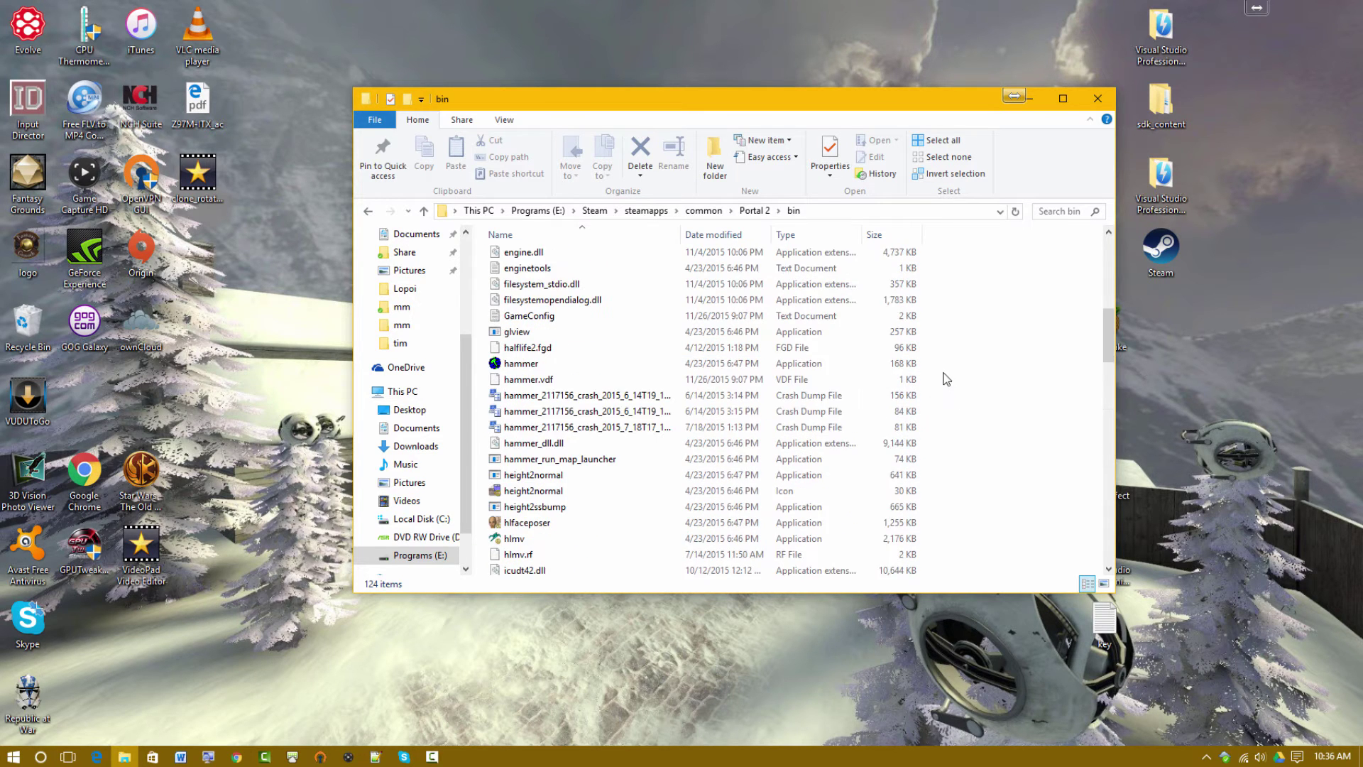
{"action": "scroll", "coordinate": [923, 369], "scroll_direction": "up", "scroll_amount": 3}
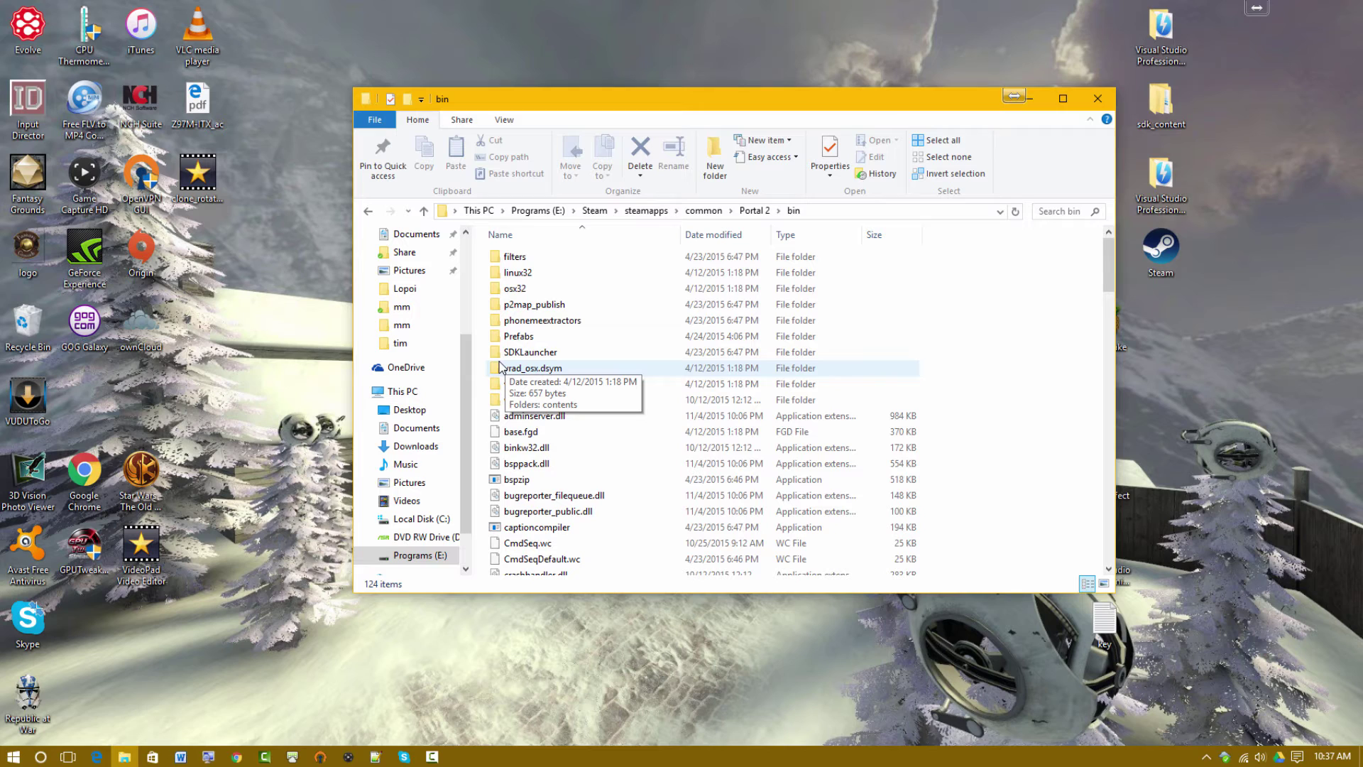
Open the Publisher Fix folder inside the raw folder of FCR Team
{"action": "scroll", "coordinate": [461, 367], "scroll_direction": "up", "scroll_amount": 3}
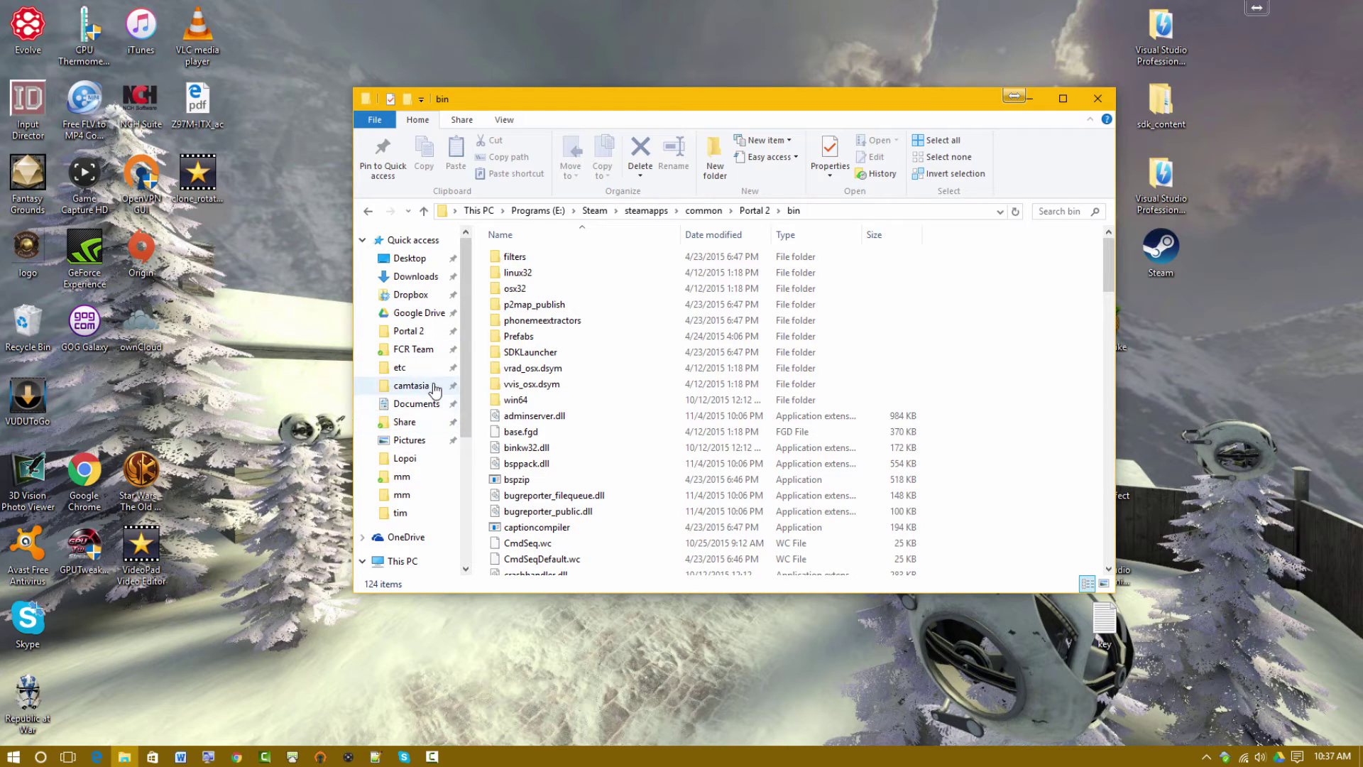
{"action": "left_click", "coordinate": [435, 350]}
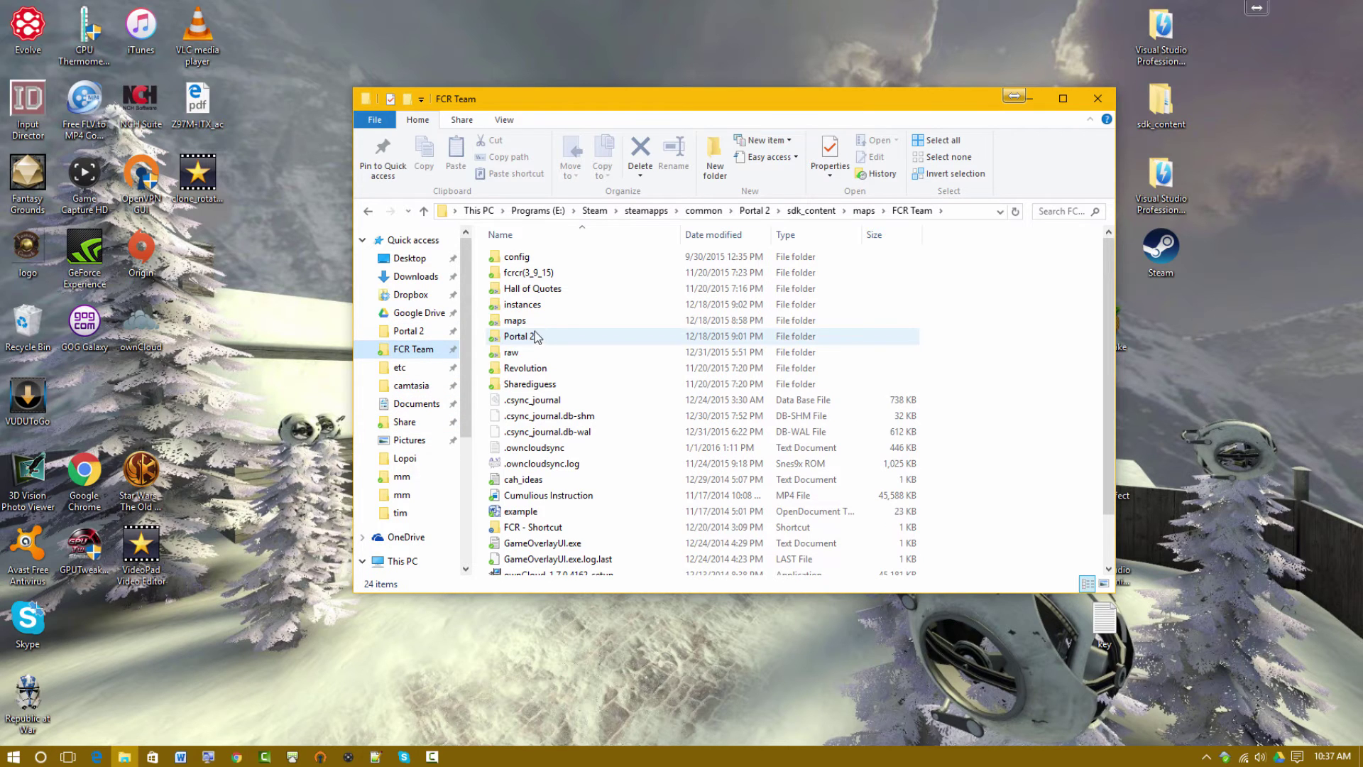
{"action": "double_click", "coordinate": [524, 354]}
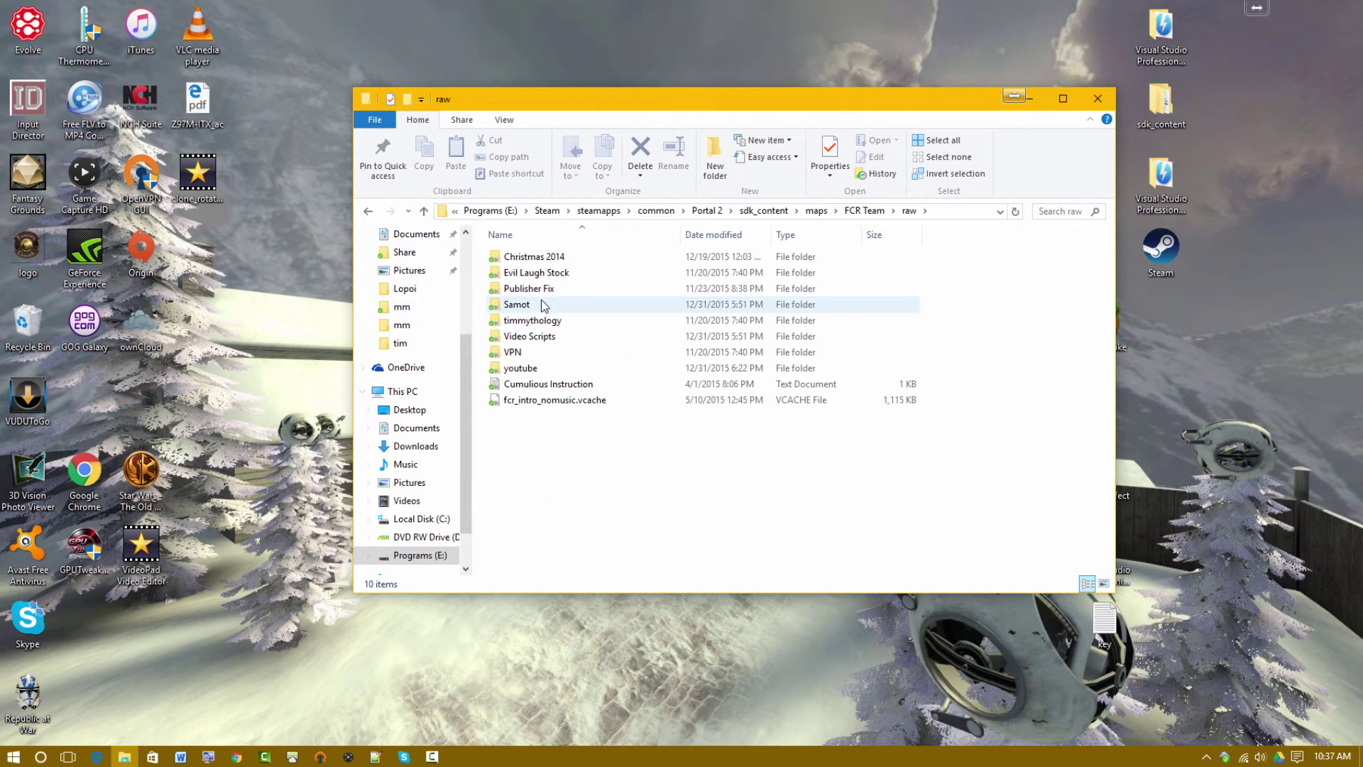
{"action": "double_click", "coordinate": [543, 291]}
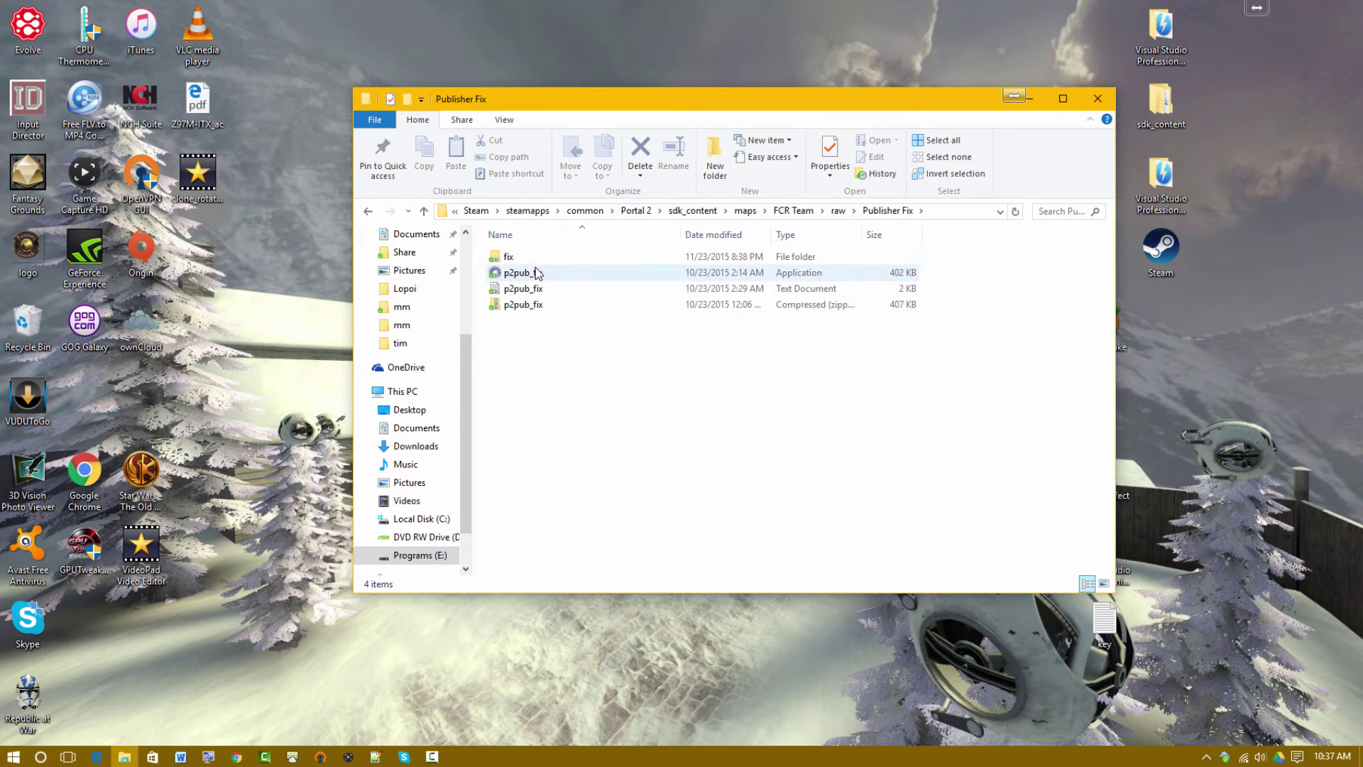
Check the fix subfolder, return to Publisher Fix and point out the zipped p2pub_fix archive
{"action": "double_click", "coordinate": [572, 260]}
{"action": "left_click", "coordinate": [888, 210]}
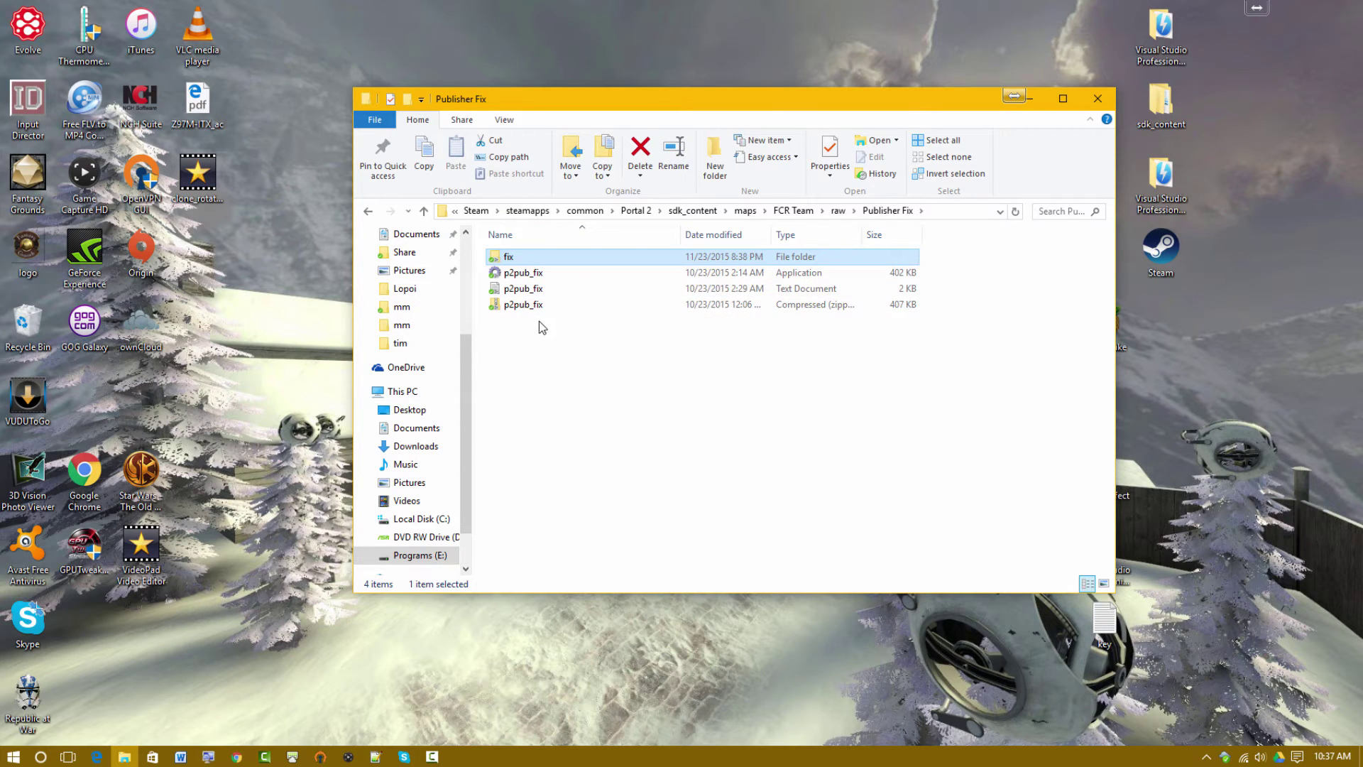
{"action": "left_click", "coordinate": [538, 307]}
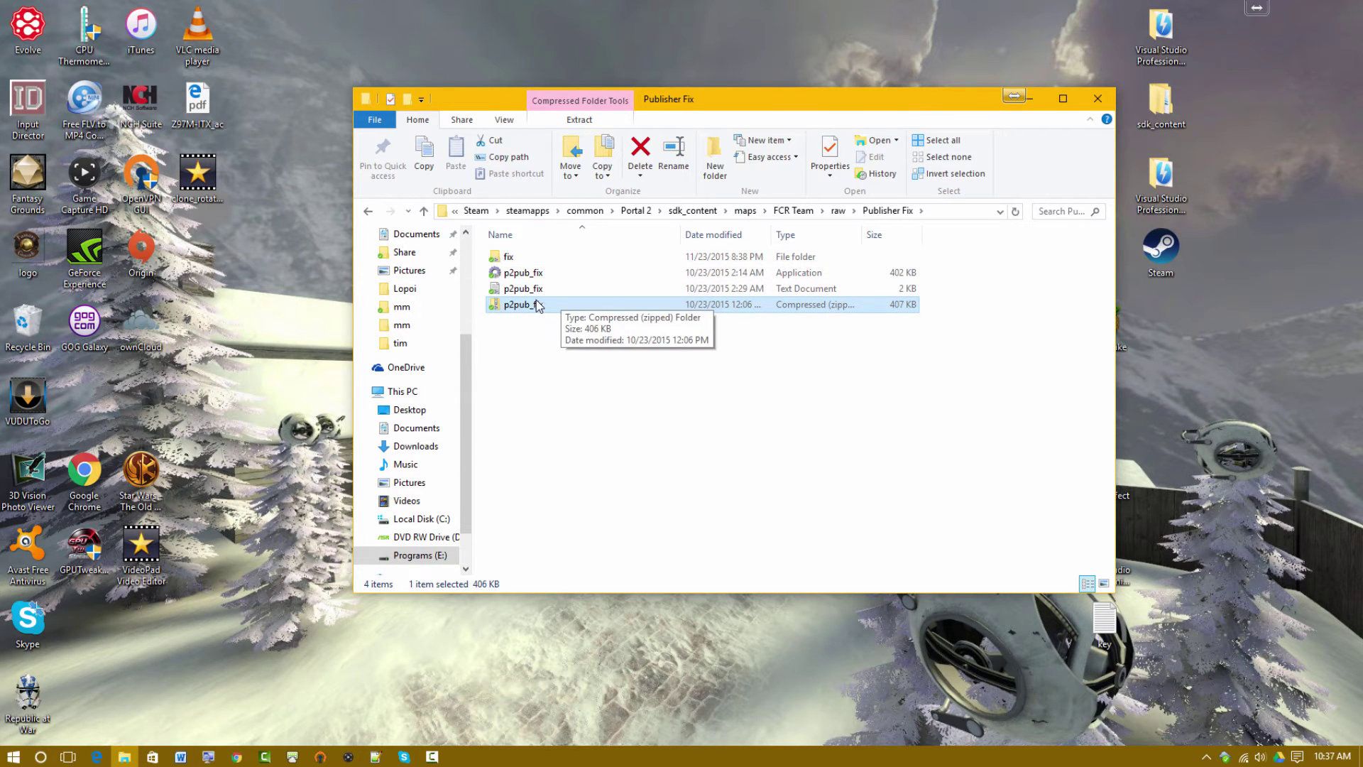
{"action": "left_click_drag", "start_coordinate": [537, 307], "coordinate": [758, 395]}
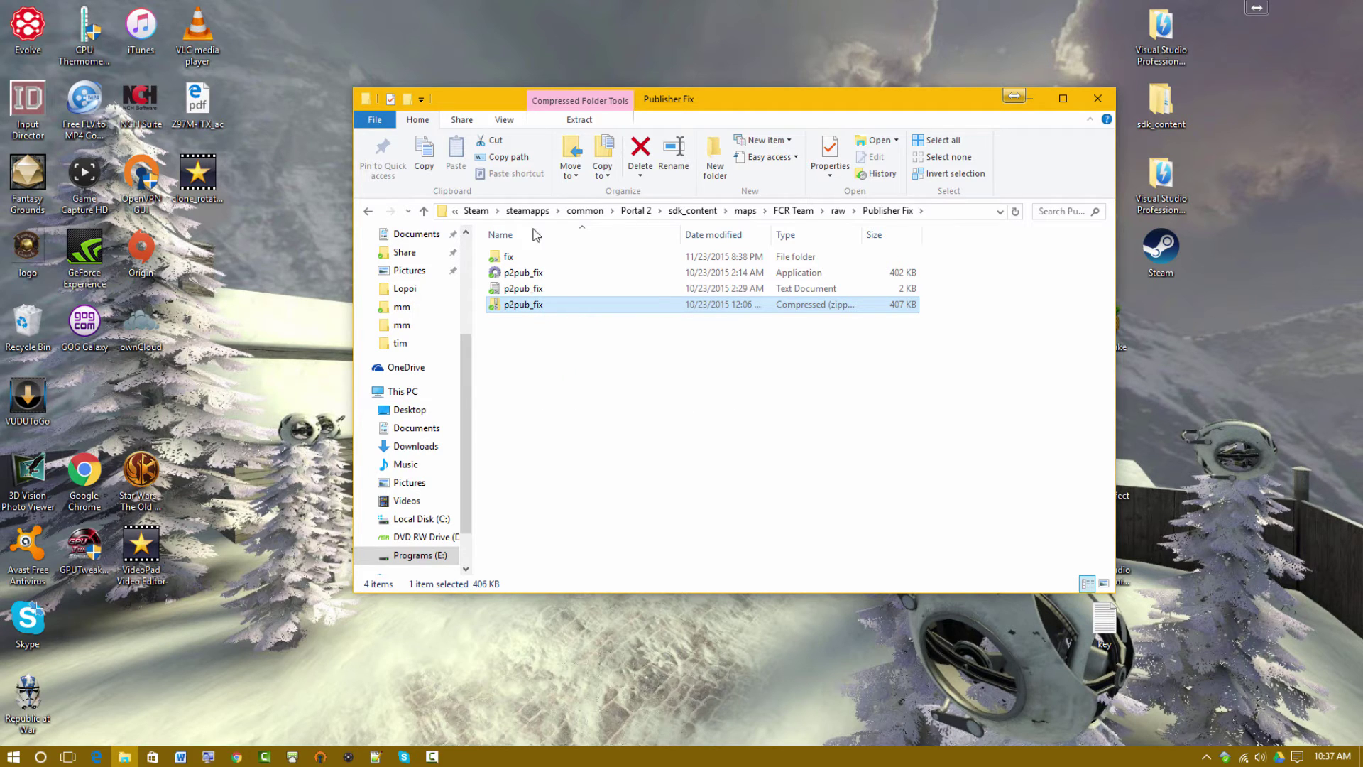
Run the p2pub_fix application, back up the original Portal 2 files and apply the PUBLISHER mode fix
{"action": "left_click", "coordinate": [537, 276]}
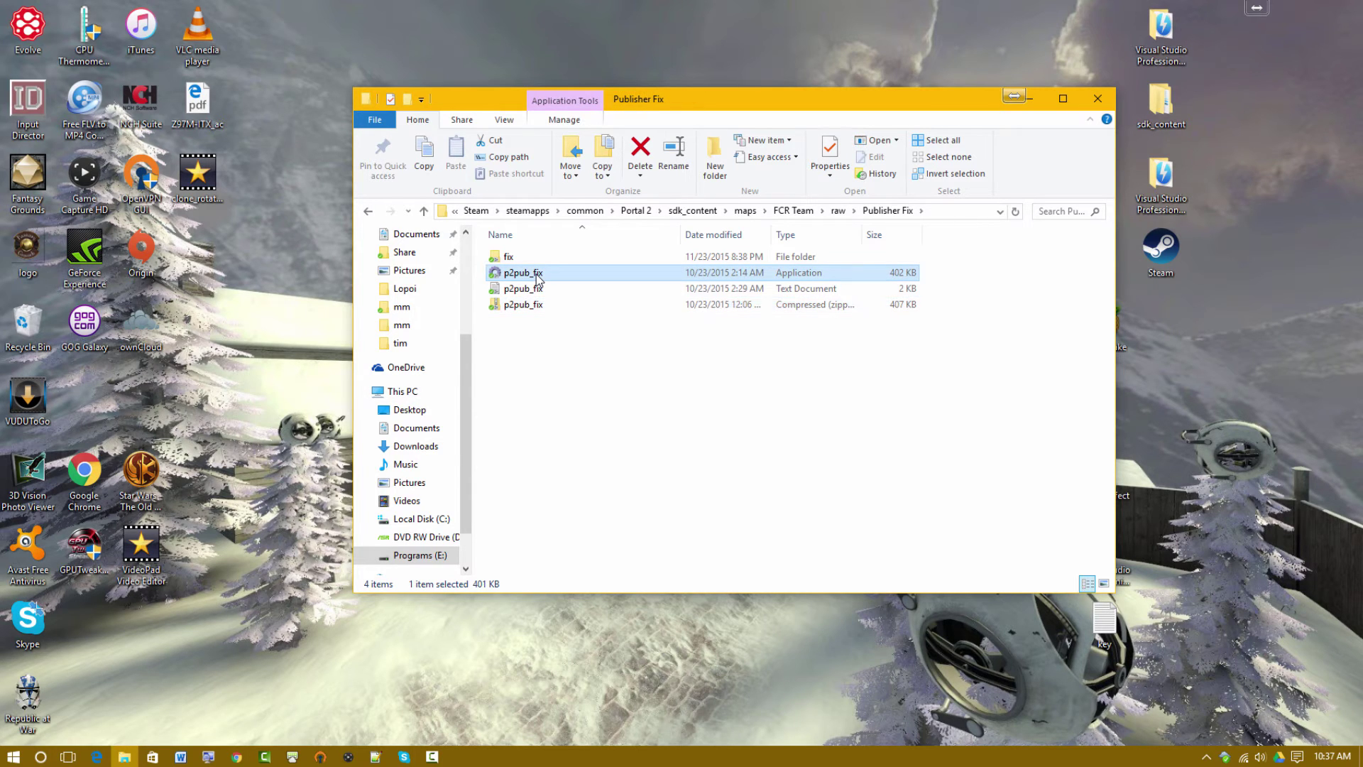
{"action": "double_click", "coordinate": [537, 276]}
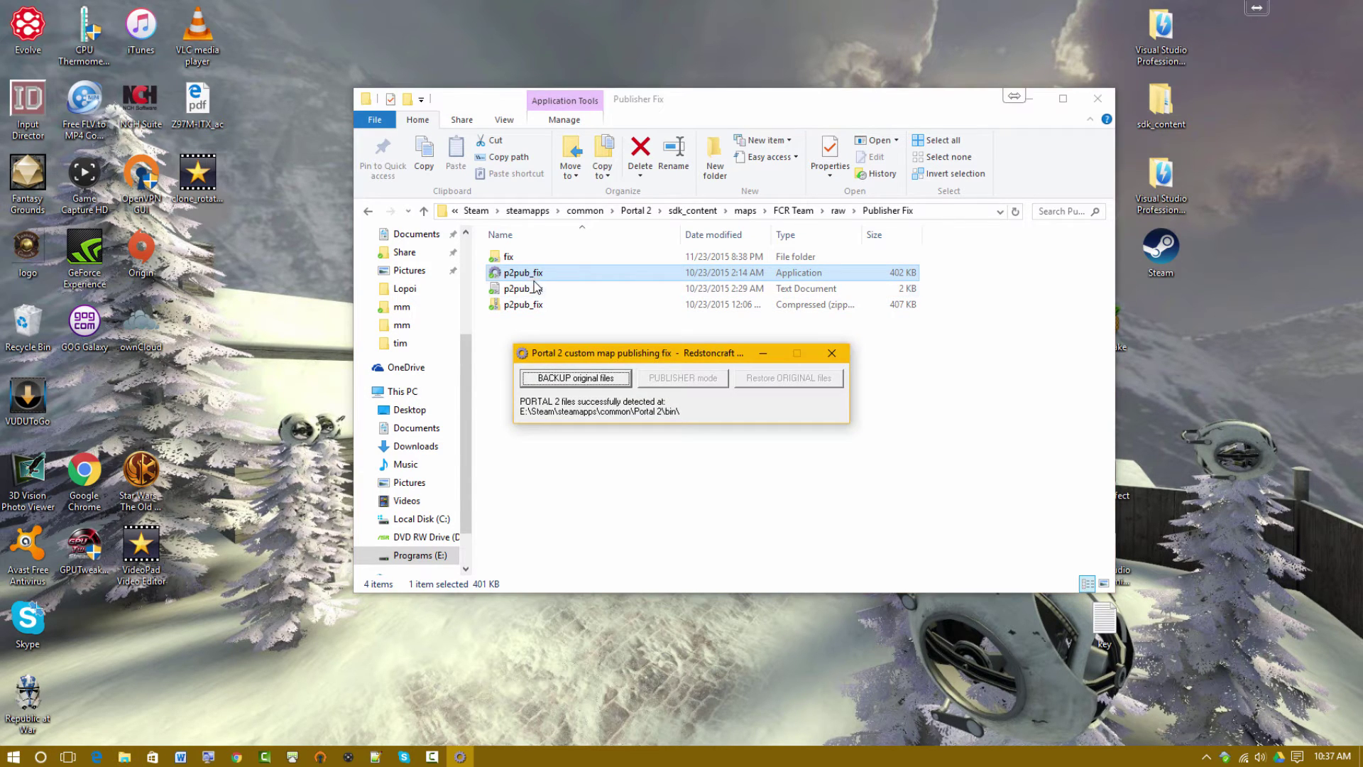
{"action": "left_click", "coordinate": [600, 384]}
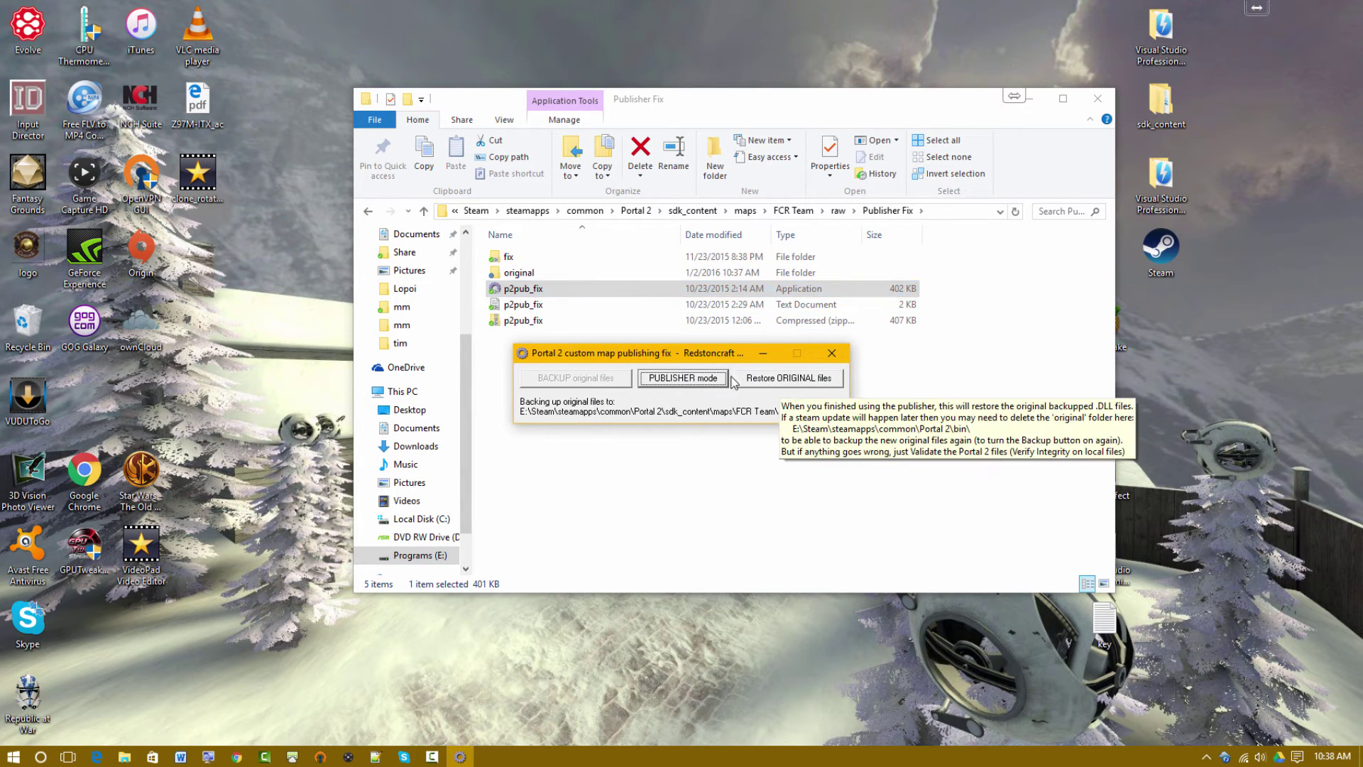
{"action": "left_click", "coordinate": [701, 382]}
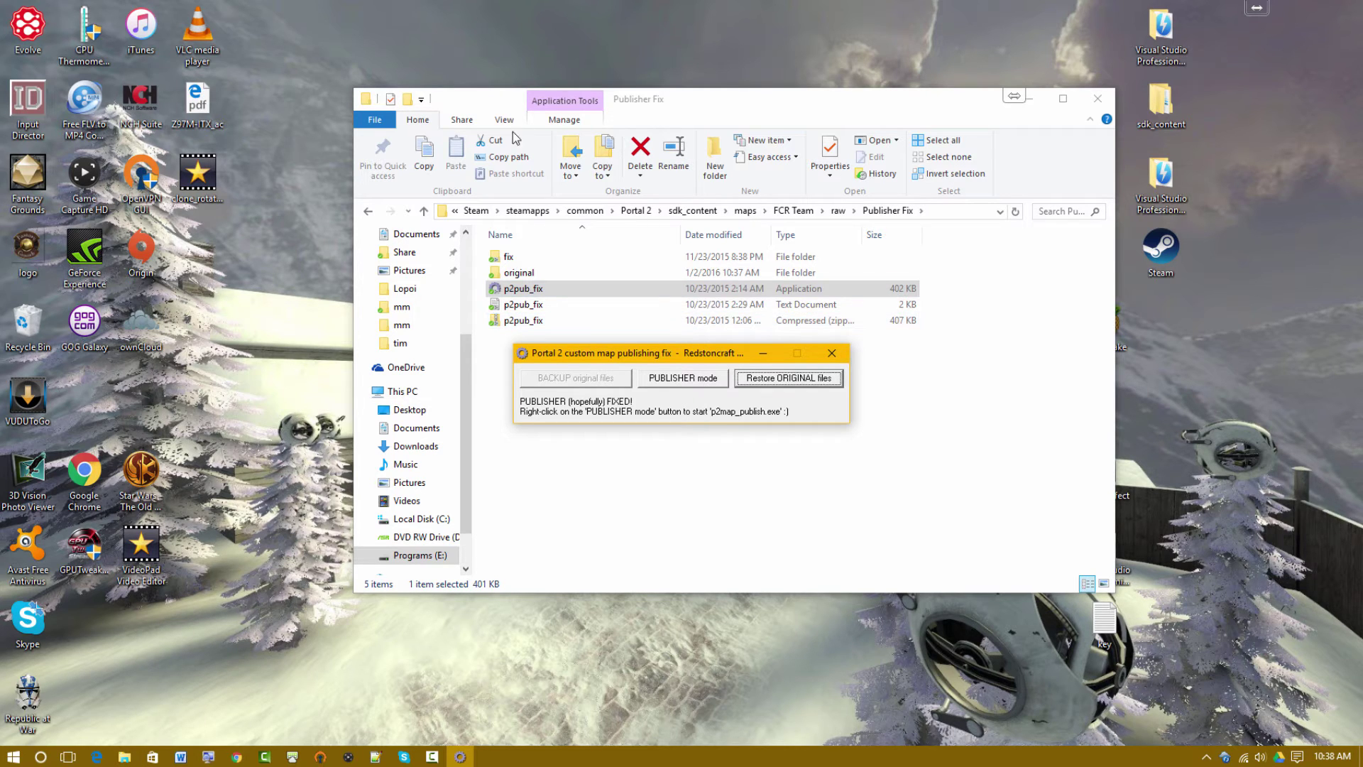
Return to the Portal 2 bin folder, launch p2map_publish and start adding a new published file
{"action": "left_click", "coordinate": [369, 211]}
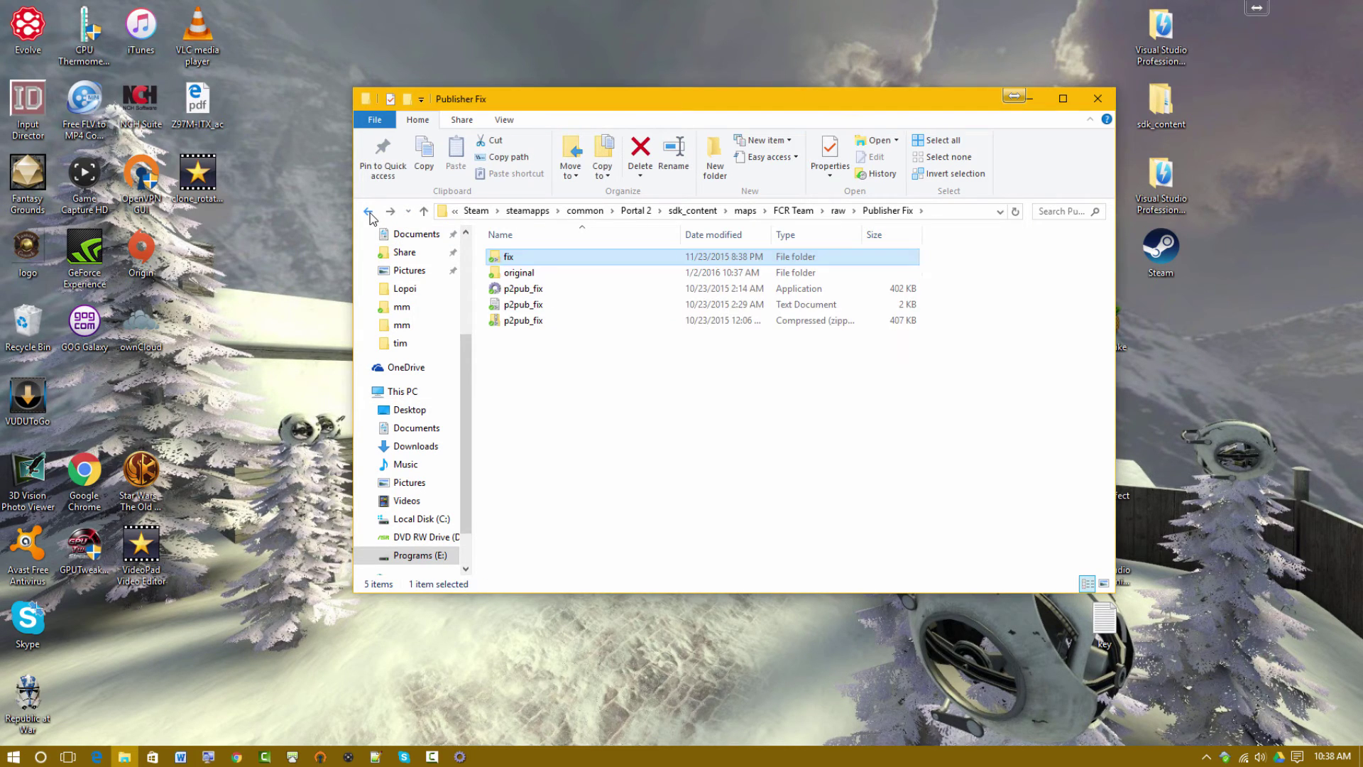
{"action": "left_click", "coordinate": [369, 211]}
{"action": "left_click", "coordinate": [368, 212]}
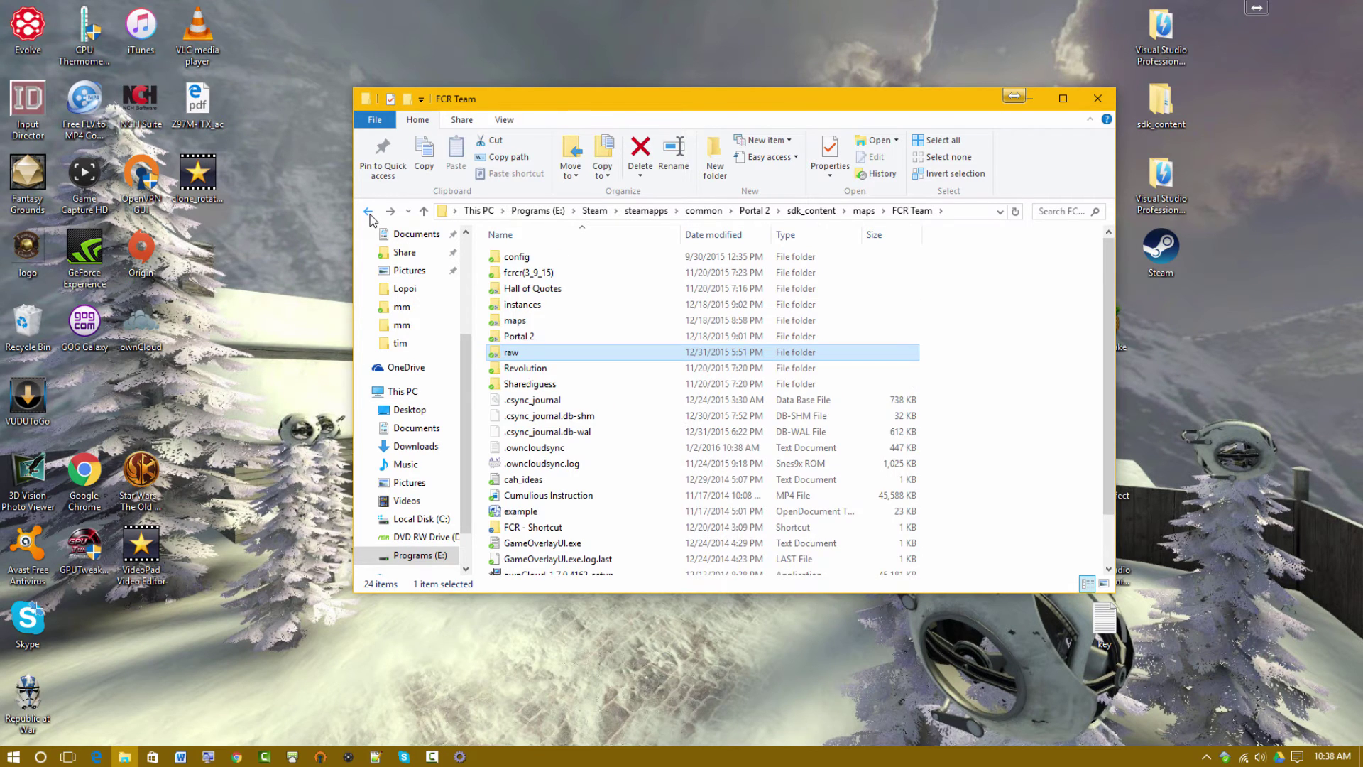
{"action": "left_click", "coordinate": [368, 211]}
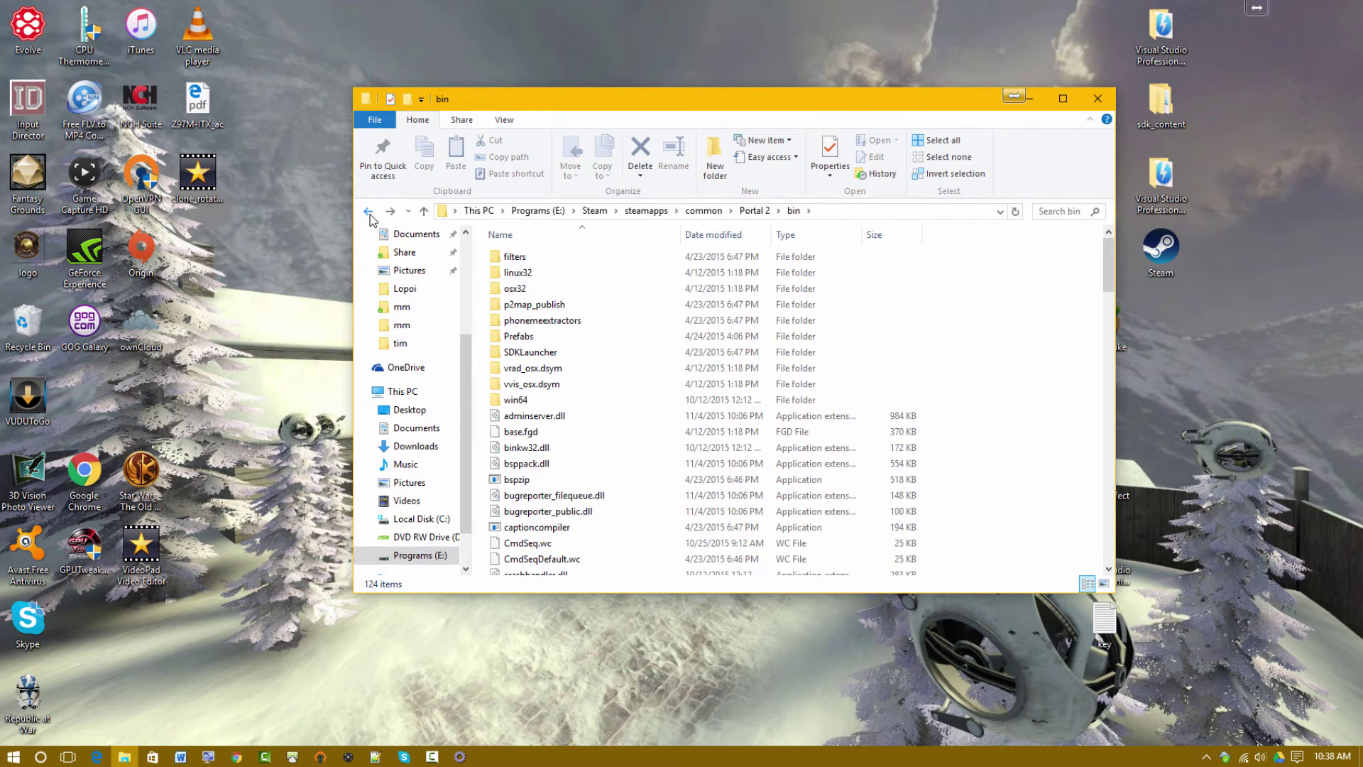
{"action": "left_click", "coordinate": [572, 399]}
{"action": "type", "text": "p"}
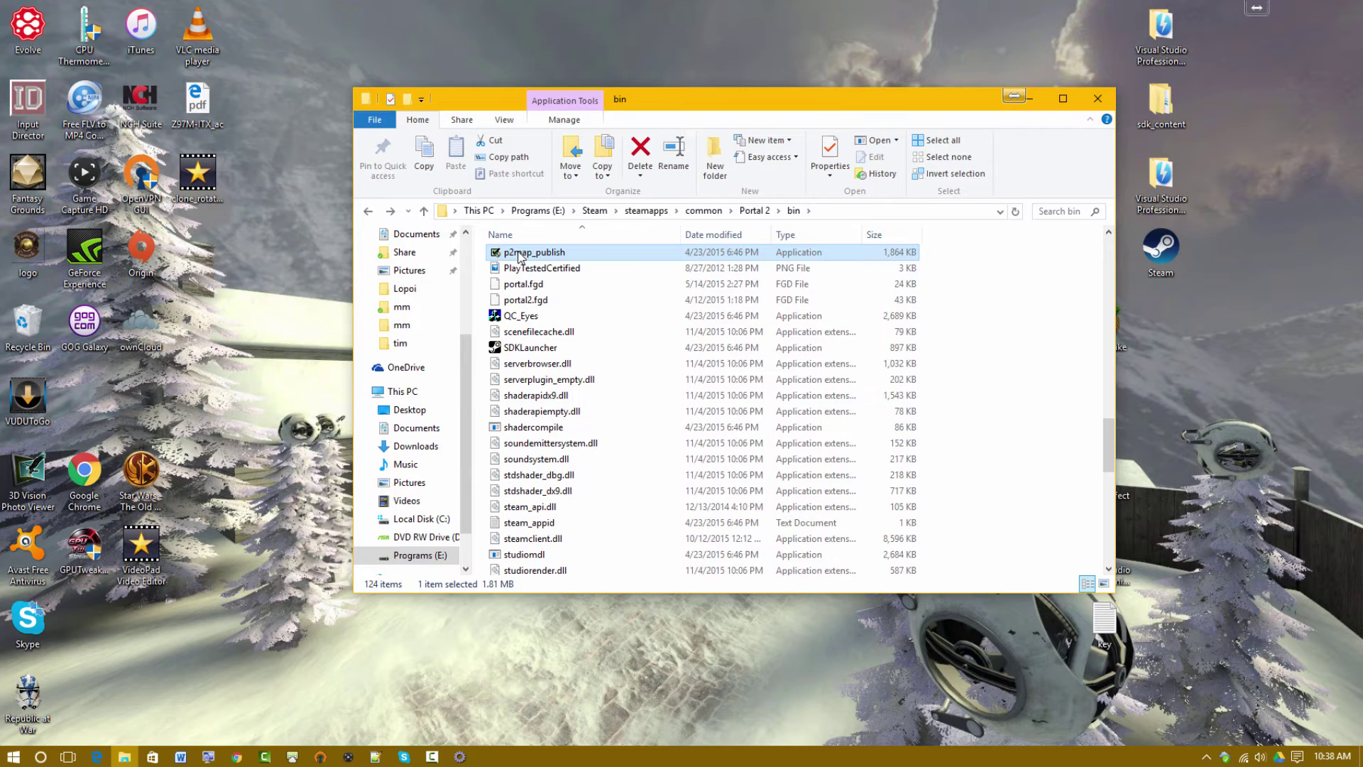
{"action": "double_click", "coordinate": [537, 253]}
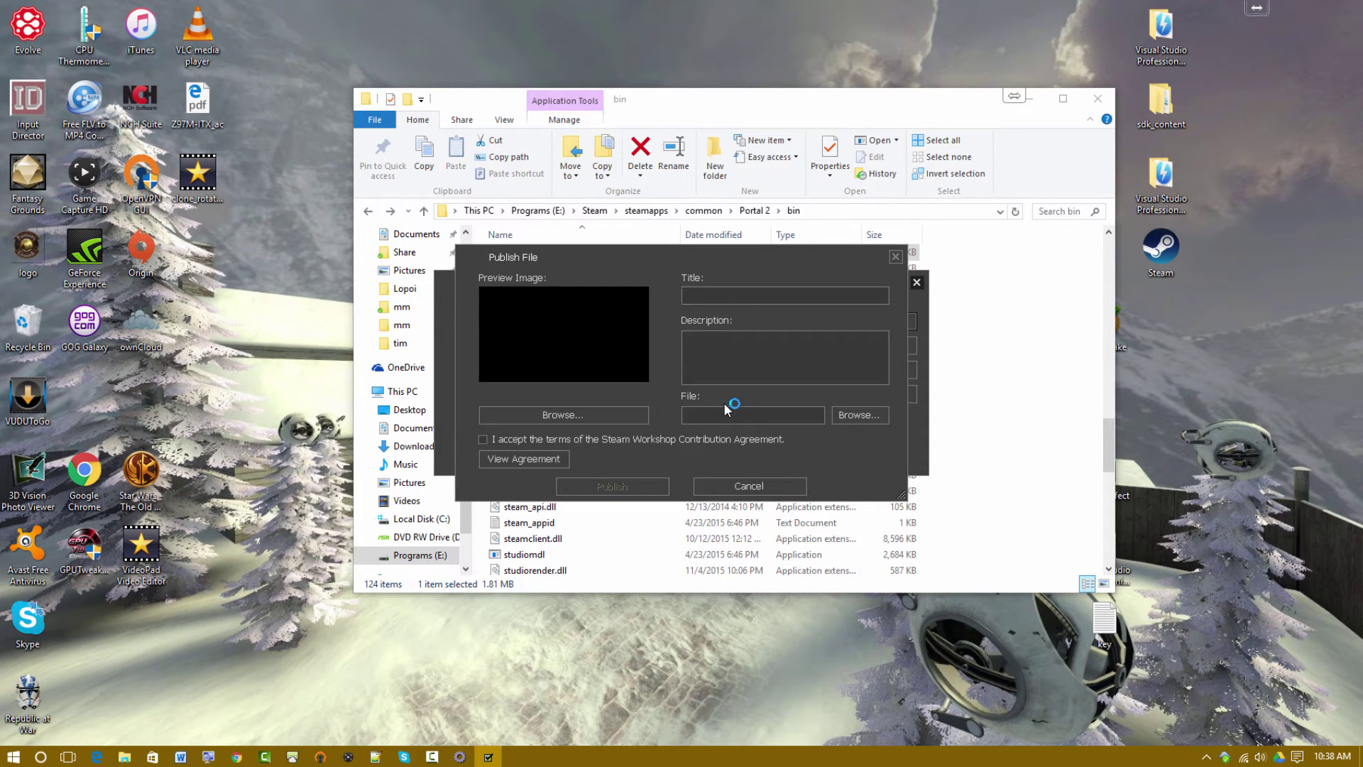
Enter the title "Pitcdh Perfect" and the description "This is a test description, I'll be making this private, so I don't knmow why you are reading this."
{"action": "type", "text": "itcdh Perfect"}
{"action": "key", "text": "Tab"}
{"action": "type", "text": "This is a test description, I'l"}
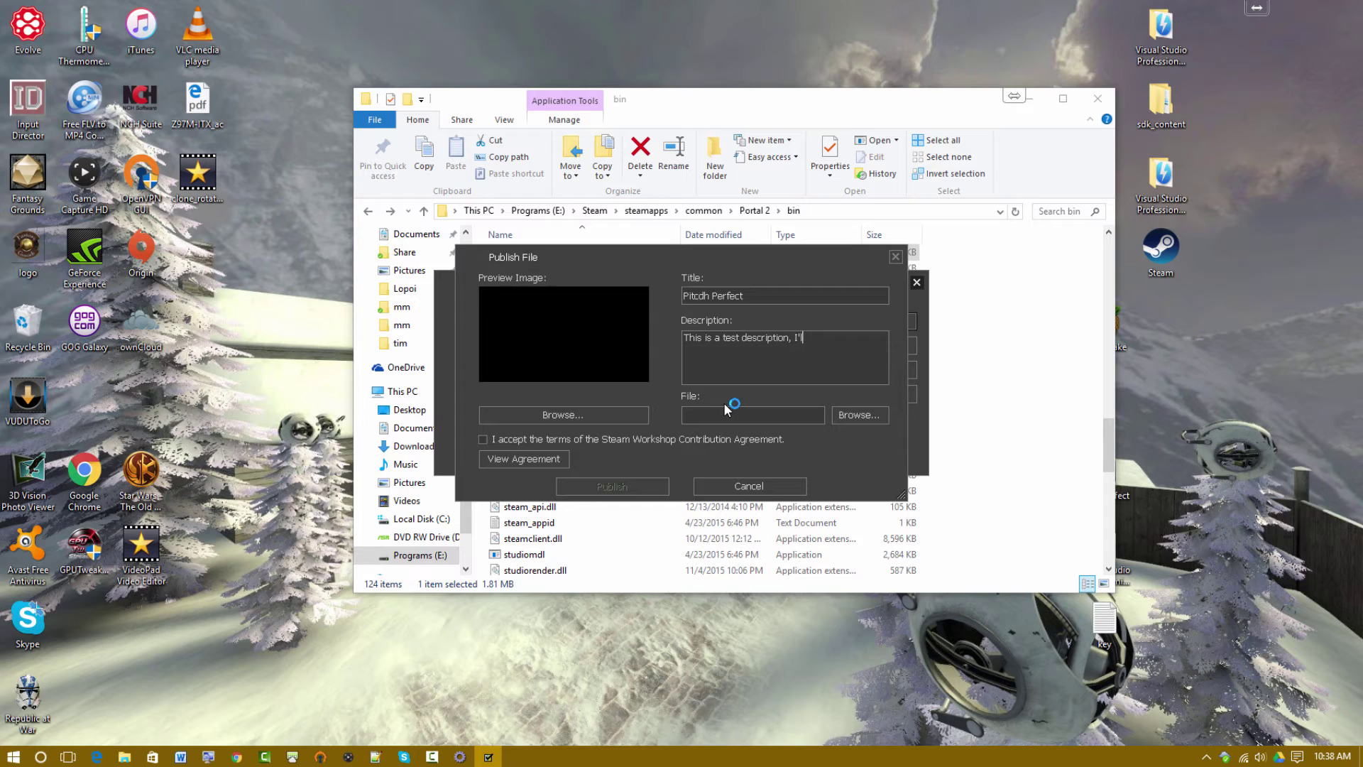
{"action": "type", "text": "l be making this "}
{"action": "type", "text": "private,"}
{"action": "type", "text": " so I don't "}
{"action": "type", "text": "knmow"}
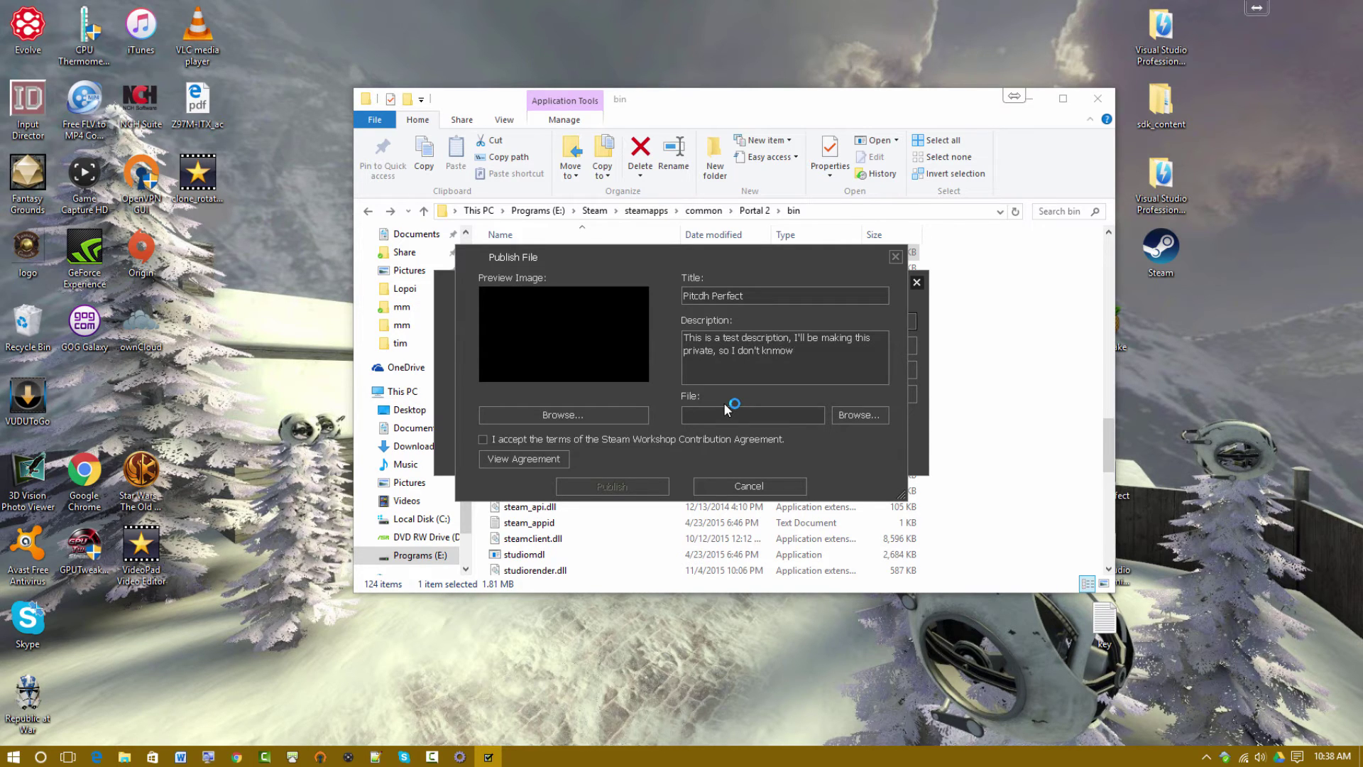
{"action": "type", "text": " why you are reading this."}
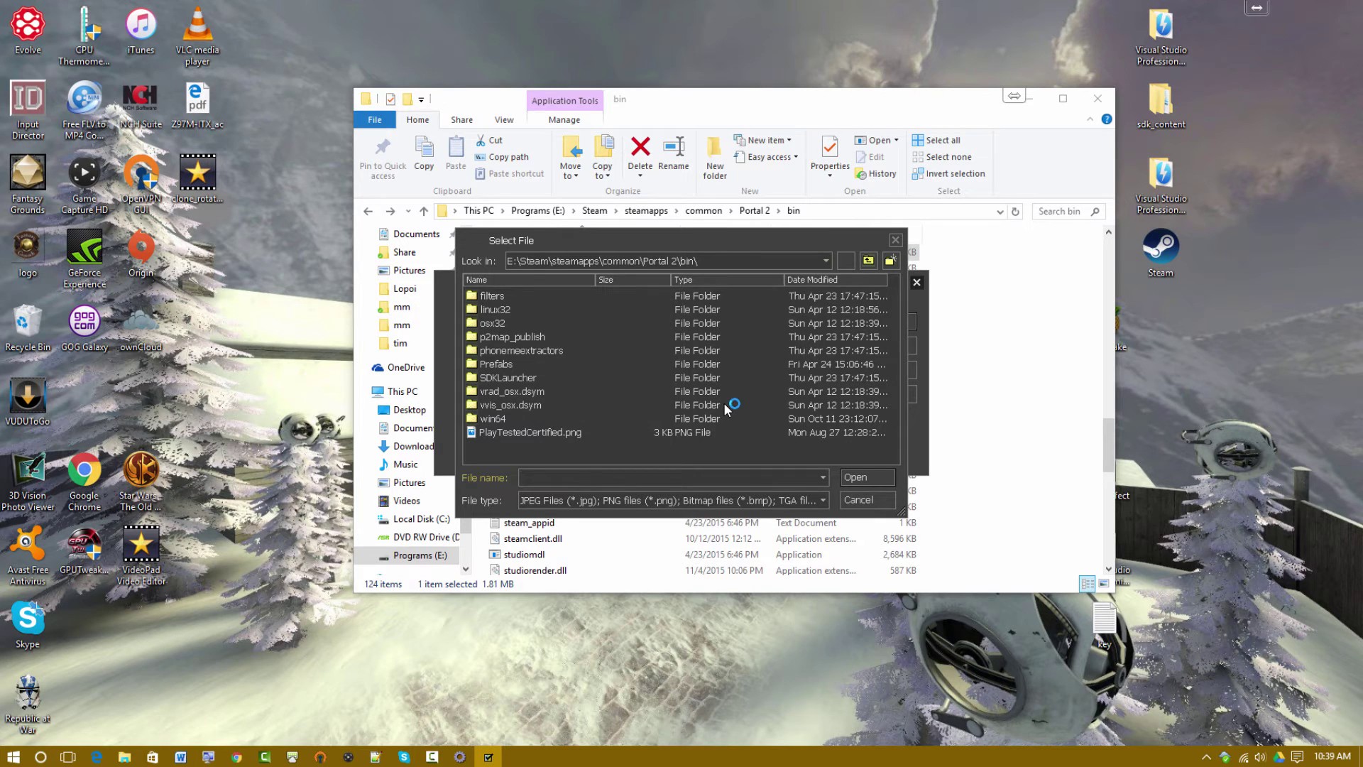
Set PlayTestedCertified.png as the preview image and browse to the sdk_content\maps folder for the map file
{"action": "key", "text": "End"}
{"action": "key", "text": "Return"}
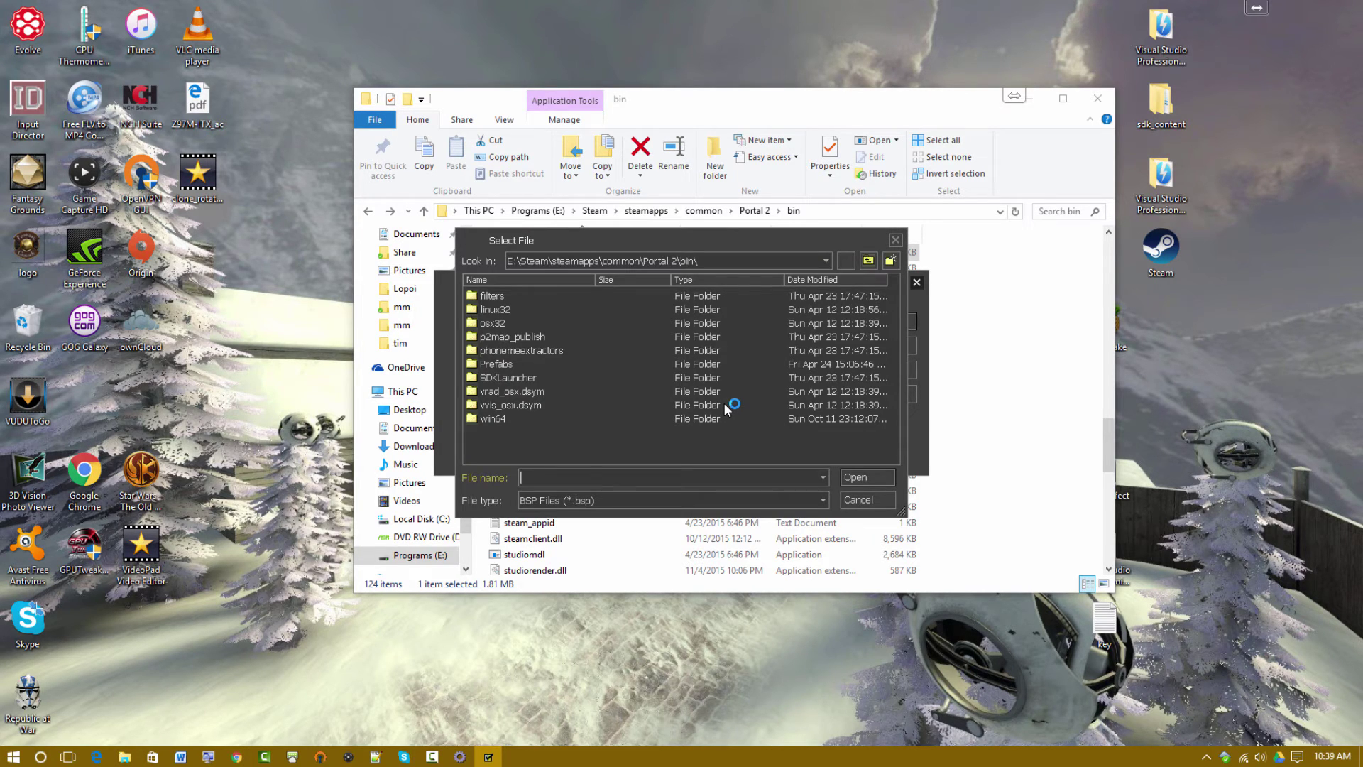
{"action": "key", "text": "BackSpace"}
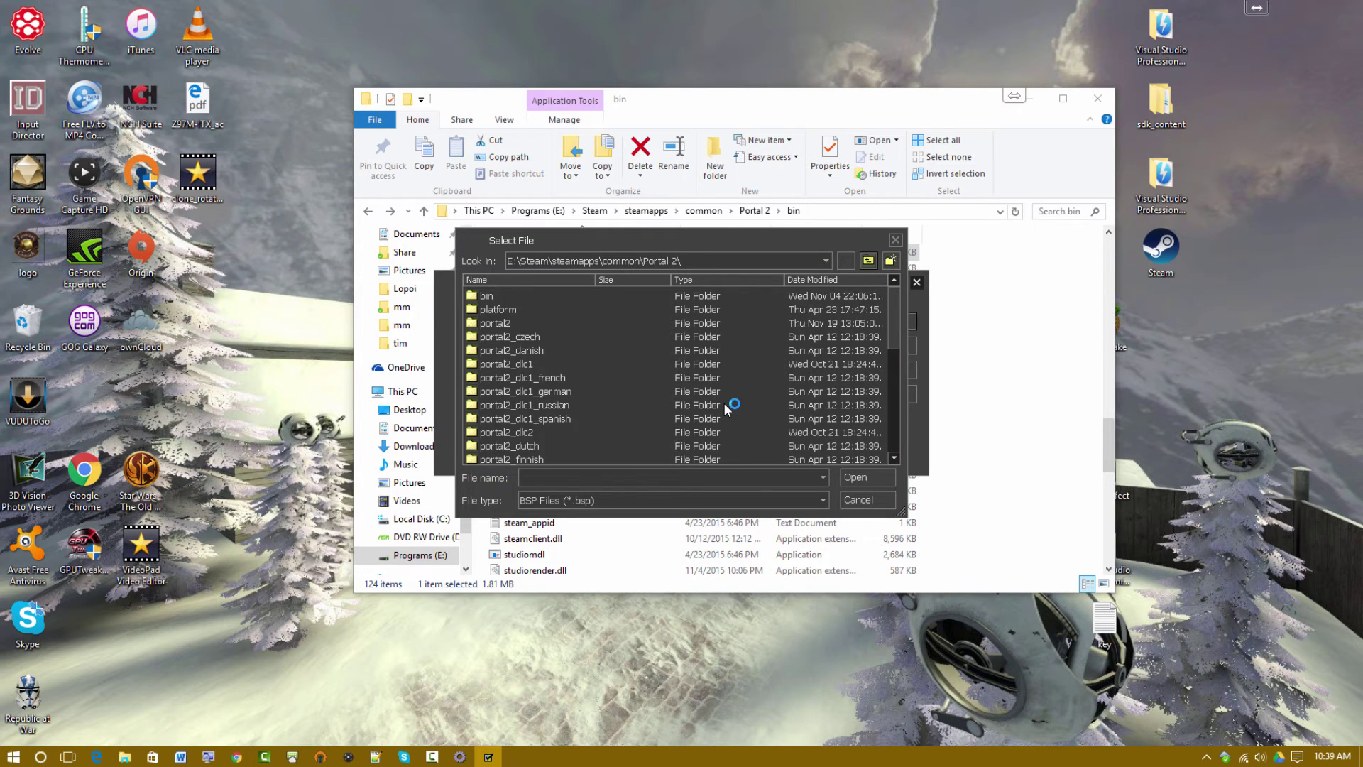
{"action": "scroll", "coordinate": [726, 410], "scroll_direction": "down", "scroll_amount": 5}
{"action": "key", "text": "s"}
{"action": "key", "text": "Return"}
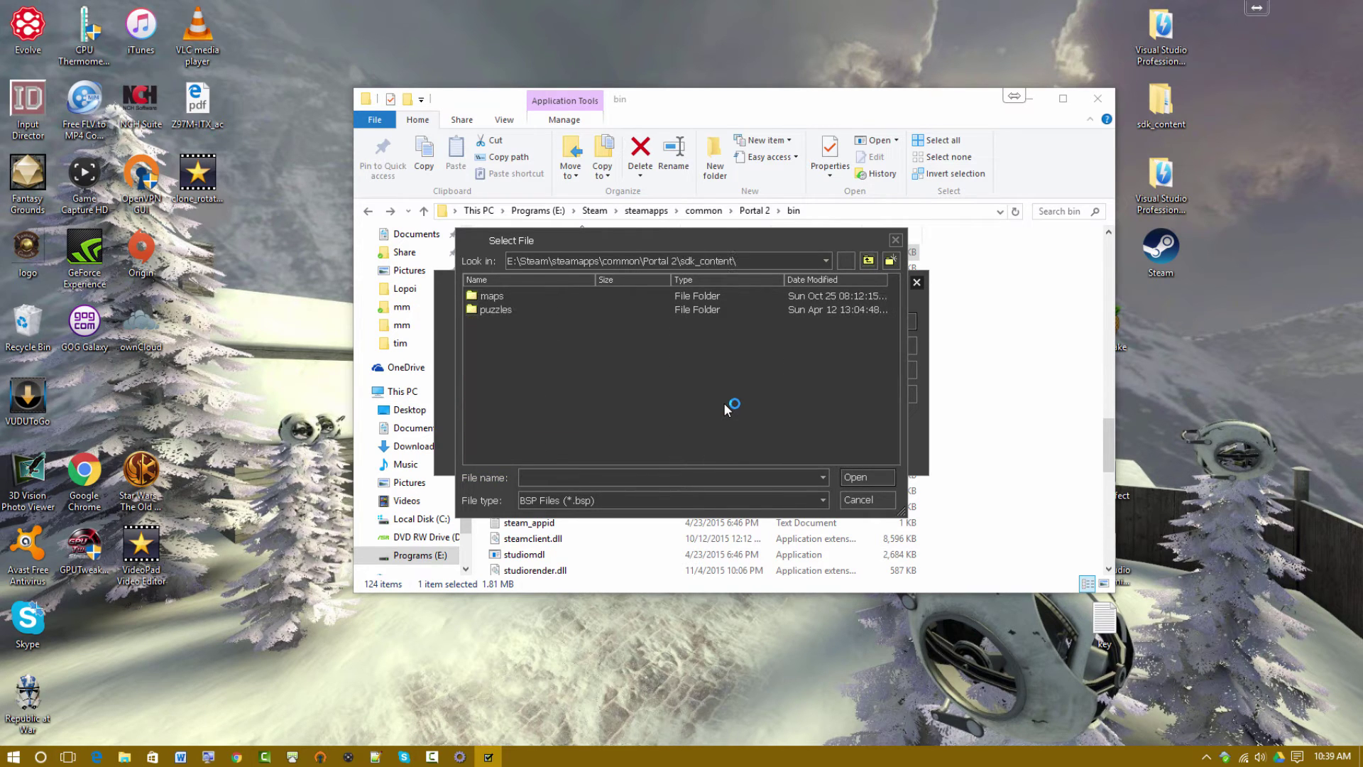
{"action": "key", "text": "m"}
{"action": "key", "text": "Return"}
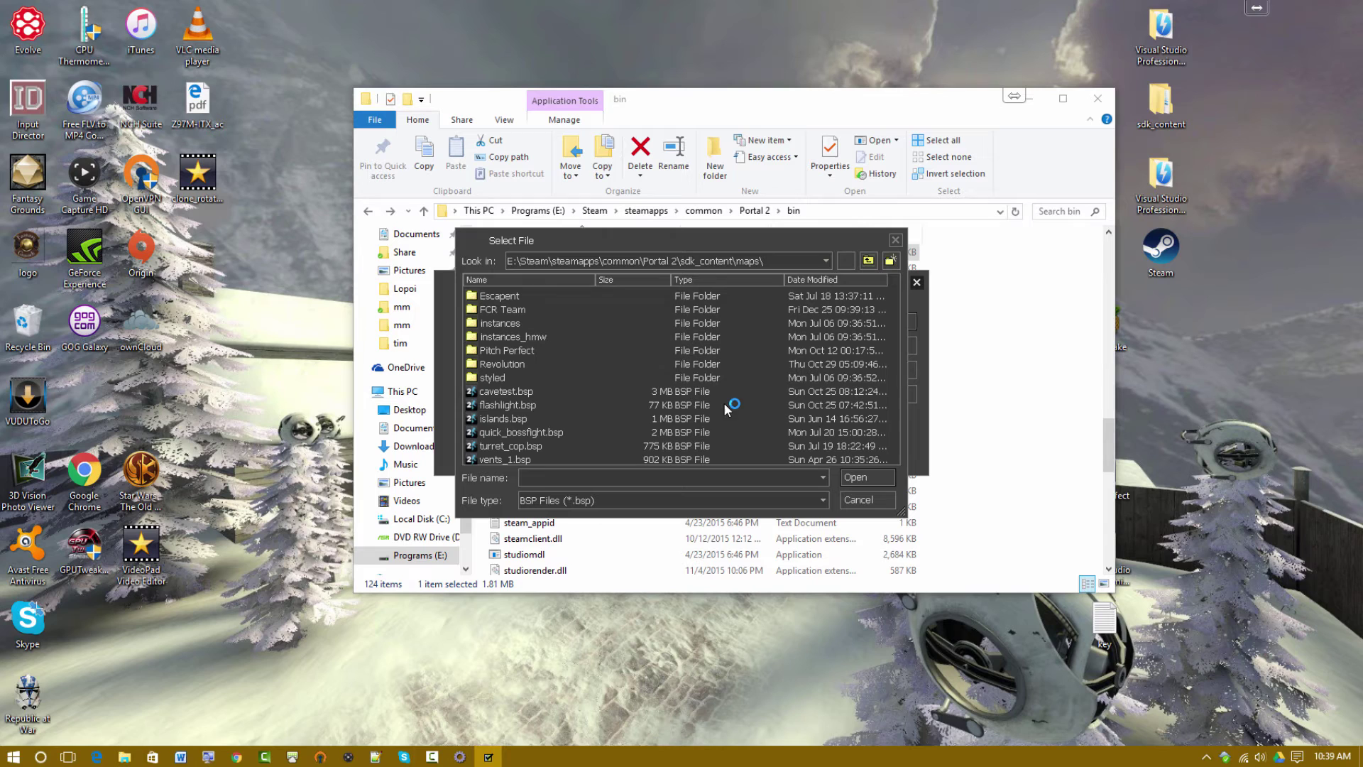
Choose pitch_perfect.bsp from the Pitch Perfect folder as the file to publish
{"action": "type", "text": "islands.bsp"}
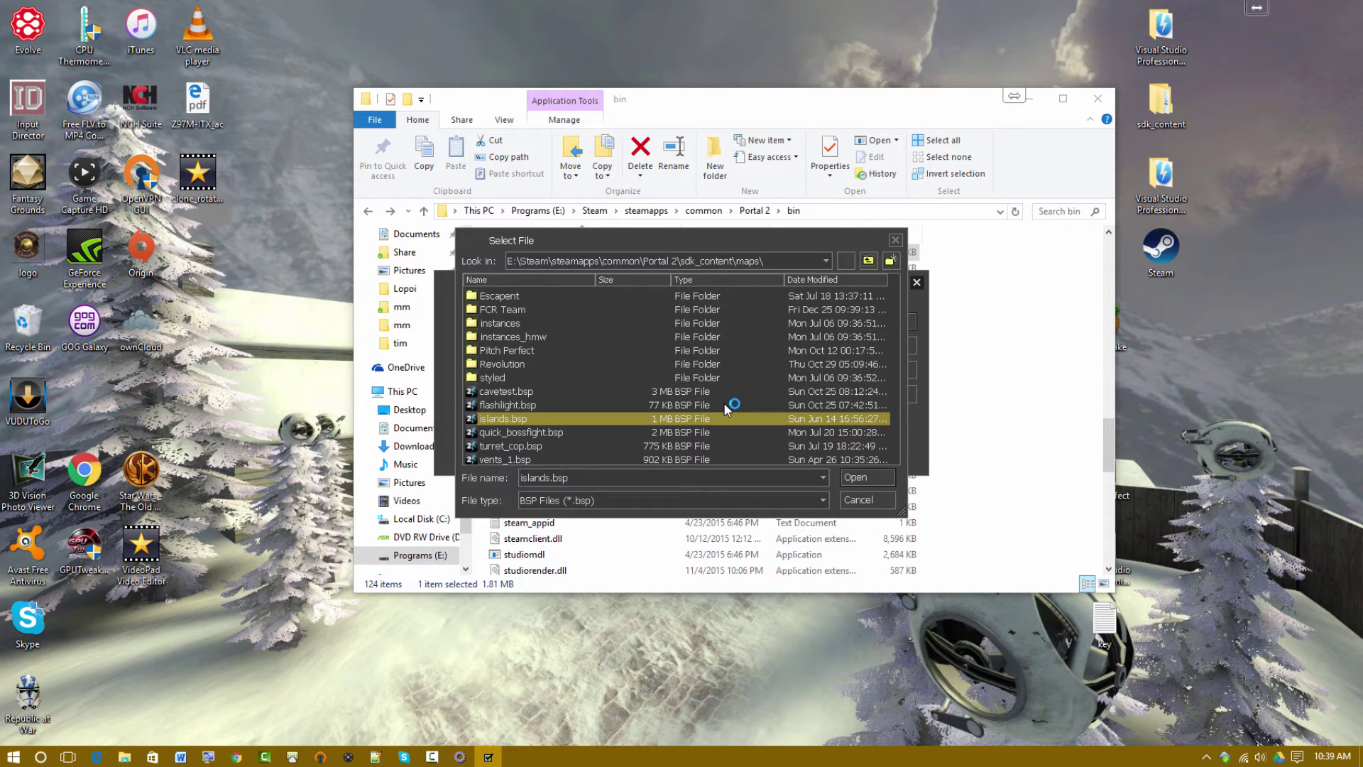
{"action": "type", "text": "turret_cop.bs"}
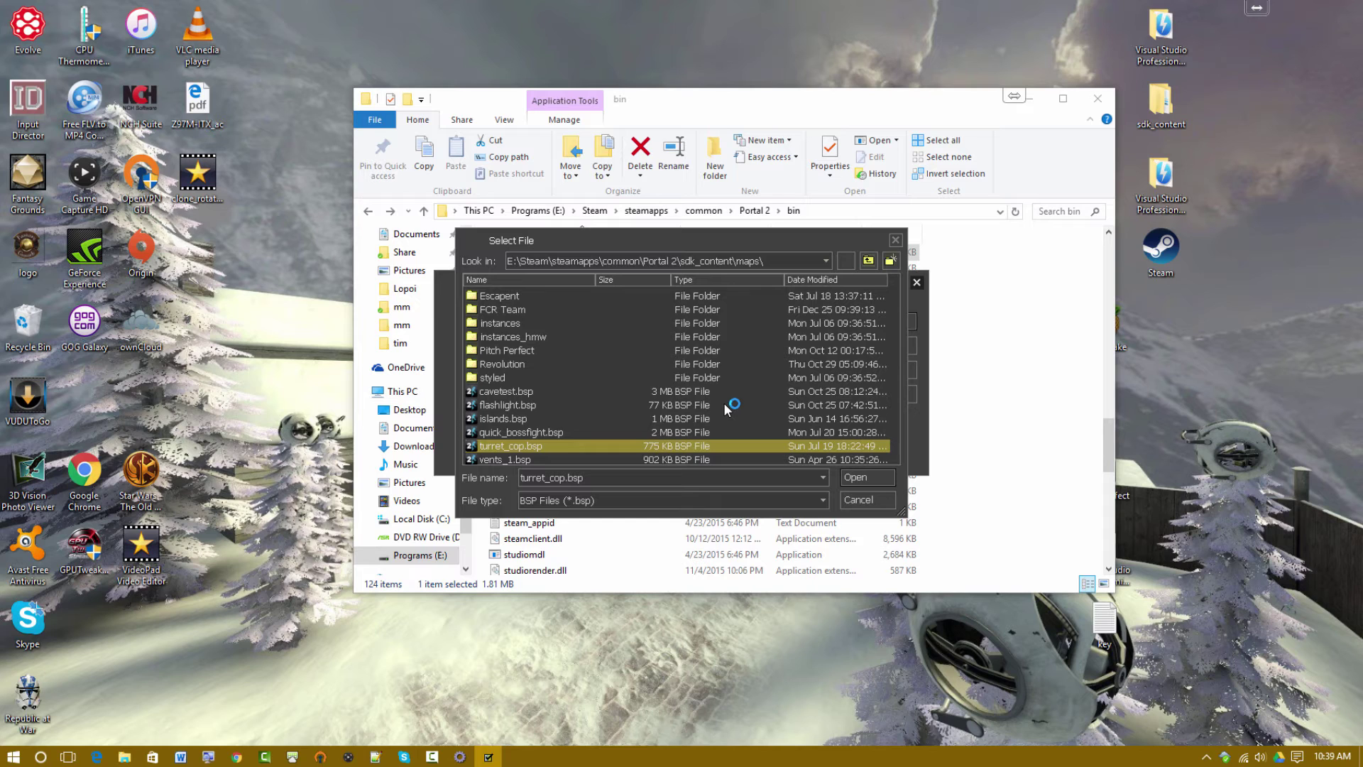
{"action": "type", "text": "p"}
{"action": "key", "text": "Return"}
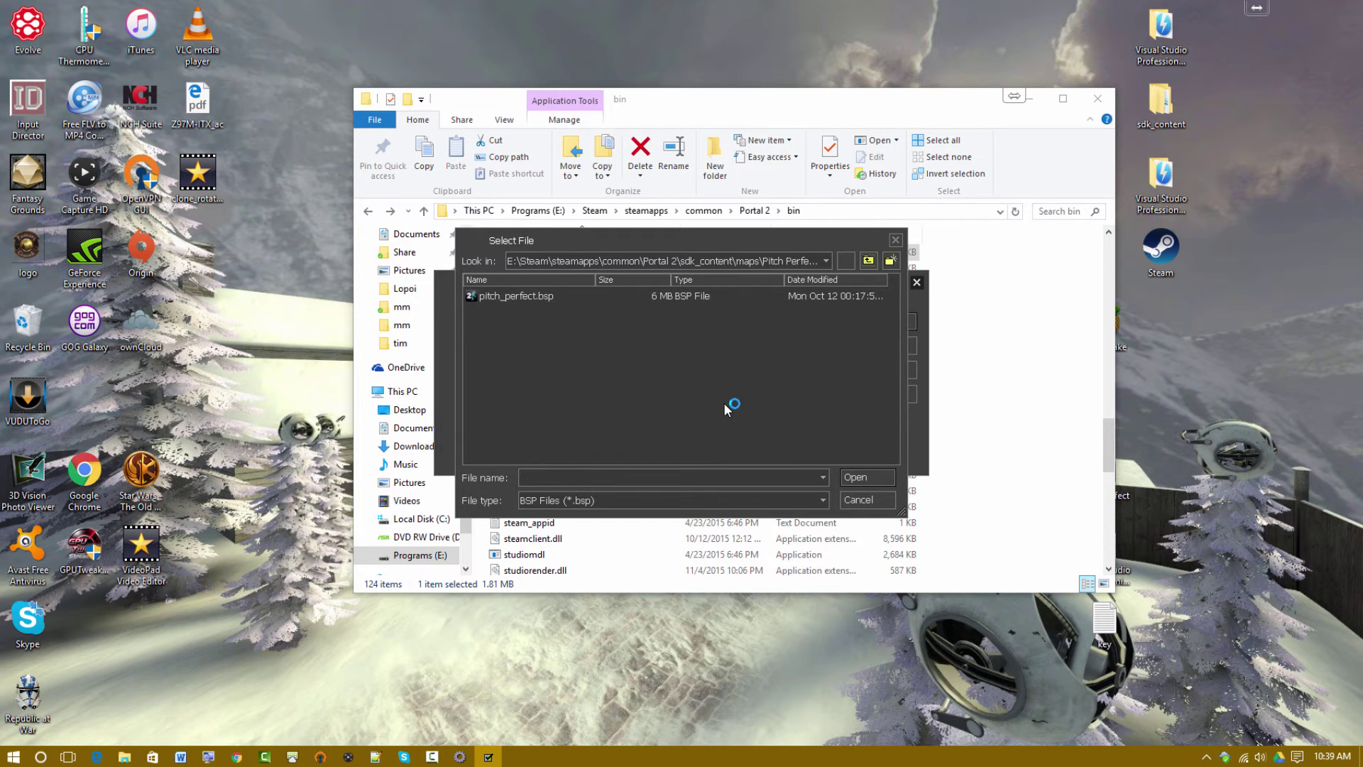
{"action": "key", "text": "p"}
{"action": "key", "text": "Return"}
Accept the Steam Workshop Contribution Agreement terms and publish the map
{"action": "key", "text": "Tab"}
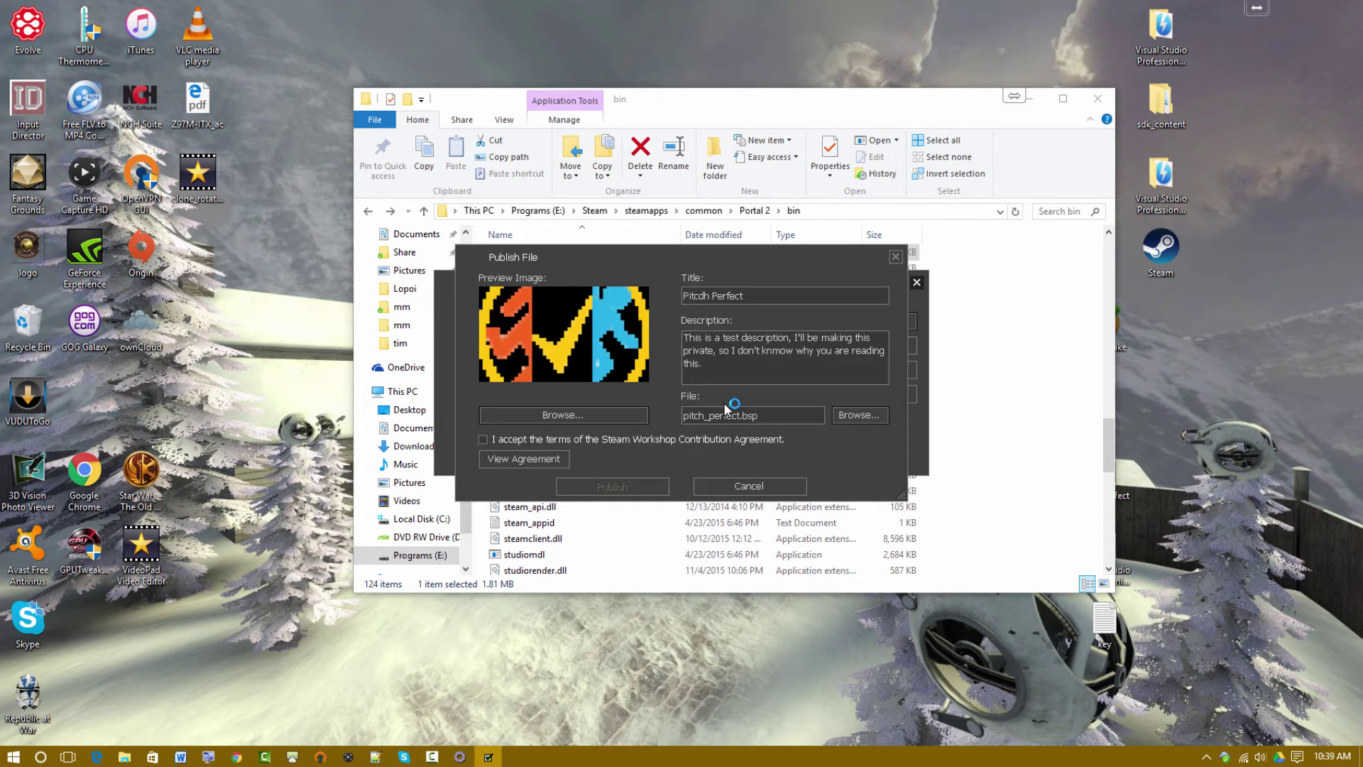
{"action": "key", "text": "space"}
{"action": "key", "text": "Tab"}
{"action": "key", "text": "Tab"}
{"action": "key", "text": "Return"}
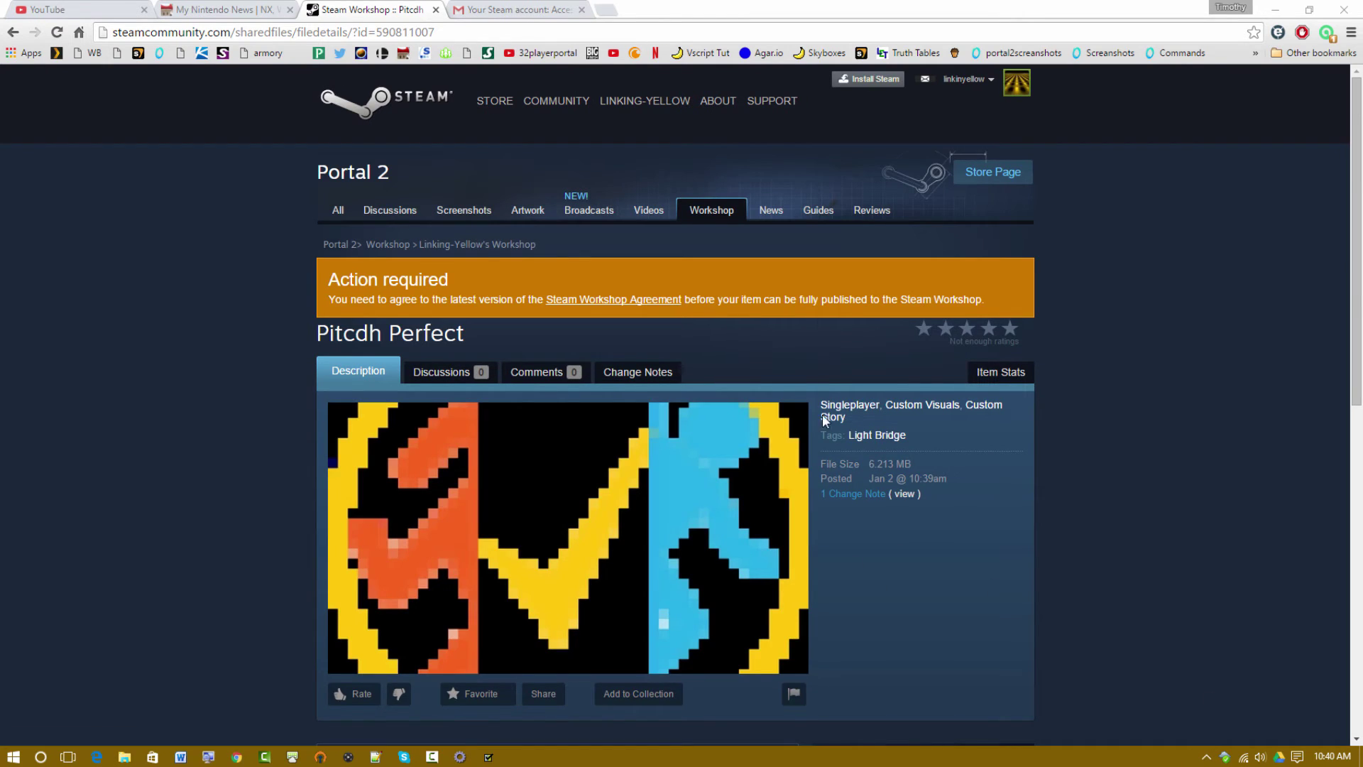
Examine the Pitcdh Perfect Workshop page in the browser, including the agreement notice, description and owner controls
{"action": "scroll", "coordinate": [822, 414], "scroll_direction": "down", "scroll_amount": 6}
{"action": "scroll", "coordinate": [721, 264], "scroll_direction": "up", "scroll_amount": 7}
{"action": "left_click_drag", "start_coordinate": [350, 299], "coordinate": [823, 298]}
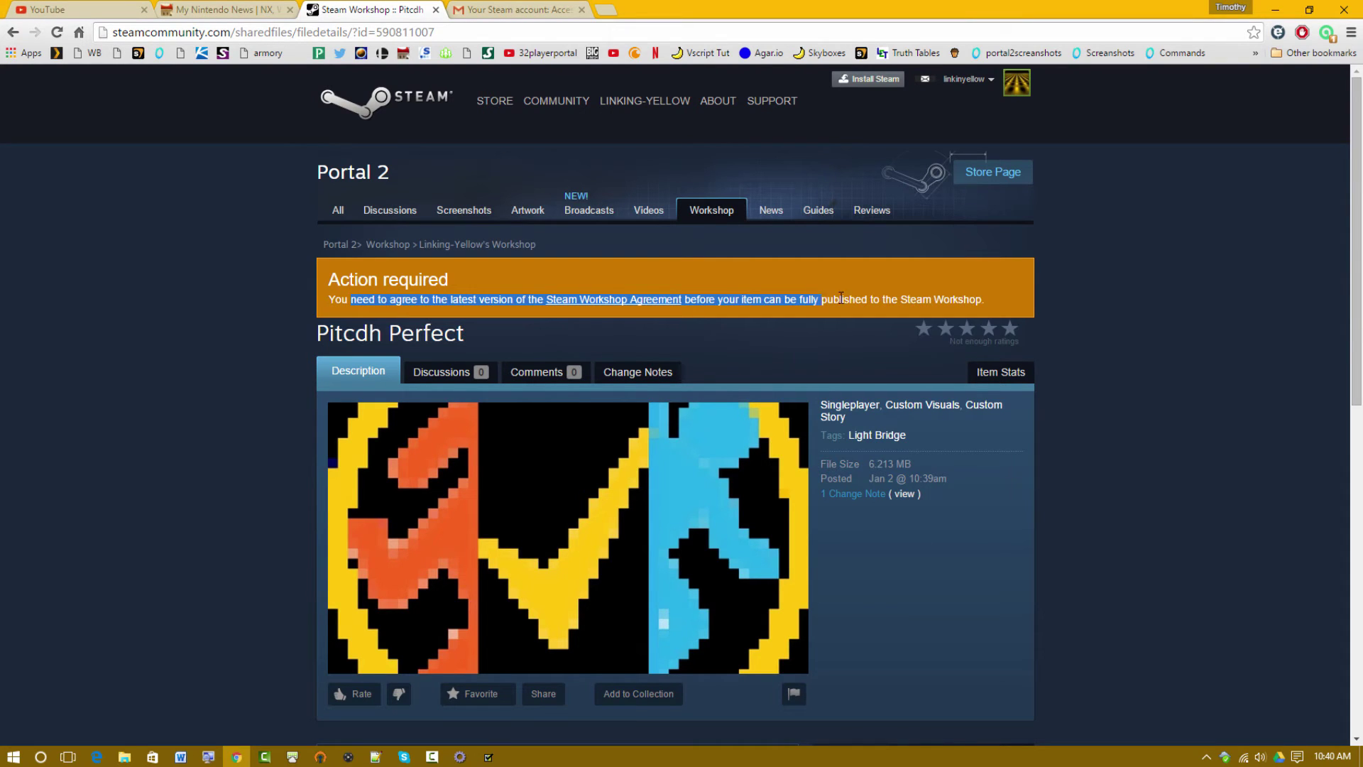
{"action": "left_click", "coordinate": [823, 299]}
{"action": "scroll", "coordinate": [874, 308], "scroll_direction": "down", "scroll_amount": 9}
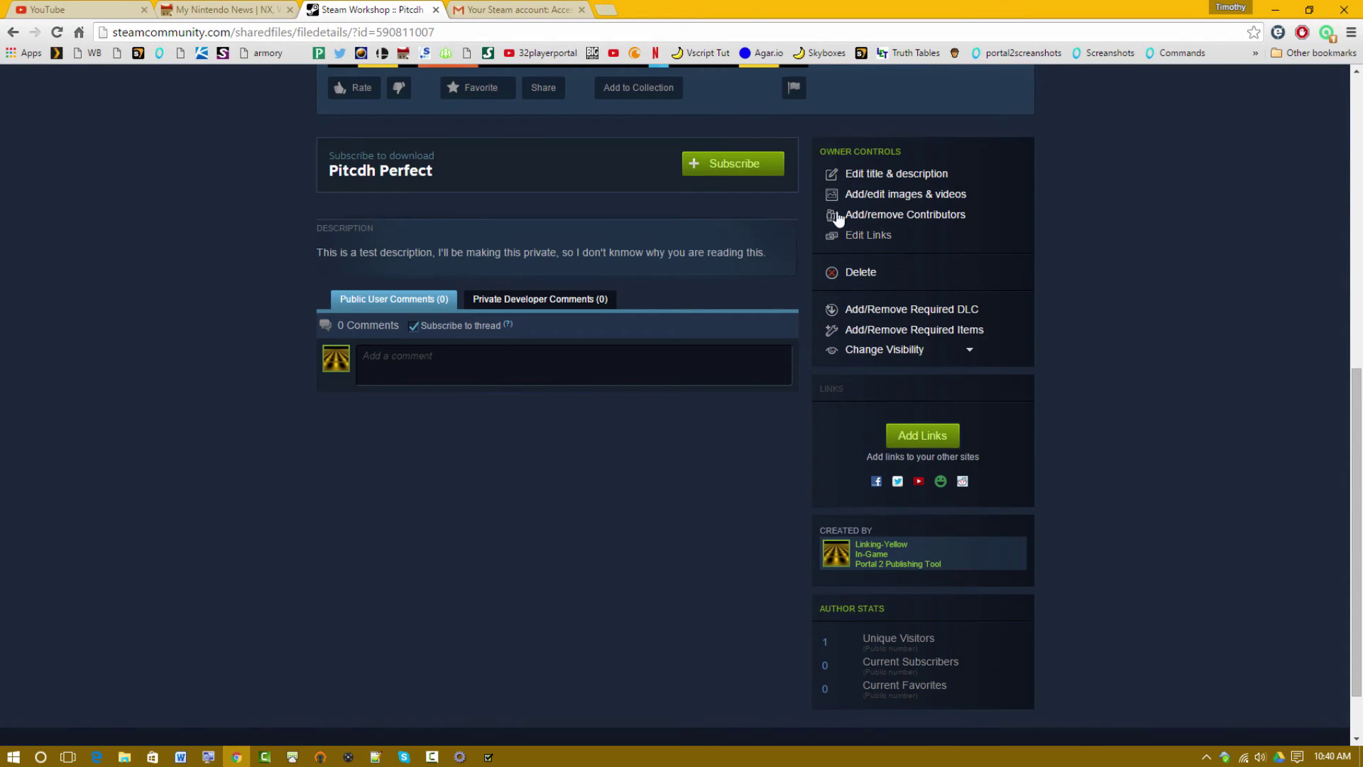
{"action": "scroll", "coordinate": [951, 434], "scroll_direction": "up", "scroll_amount": 4}
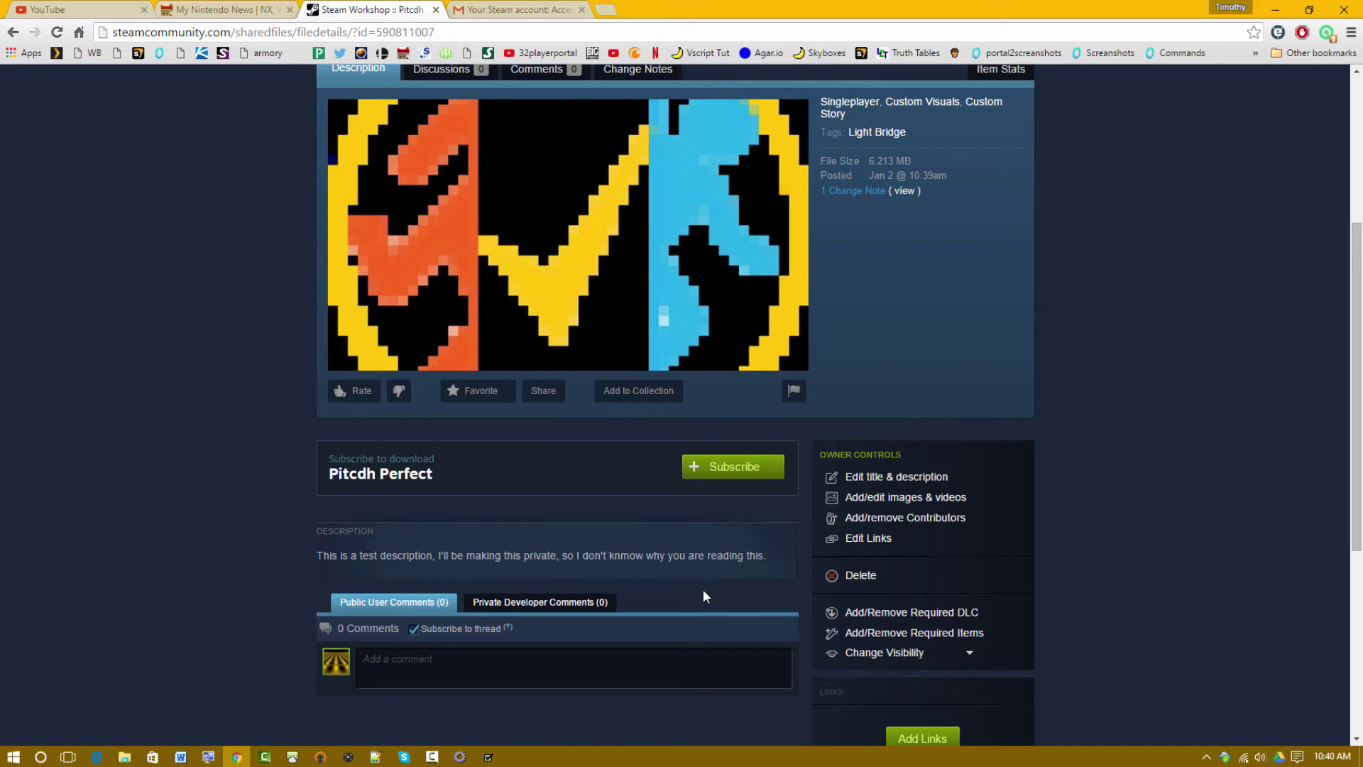
{"action": "scroll", "coordinate": [738, 572], "scroll_direction": "down", "scroll_amount": 5}
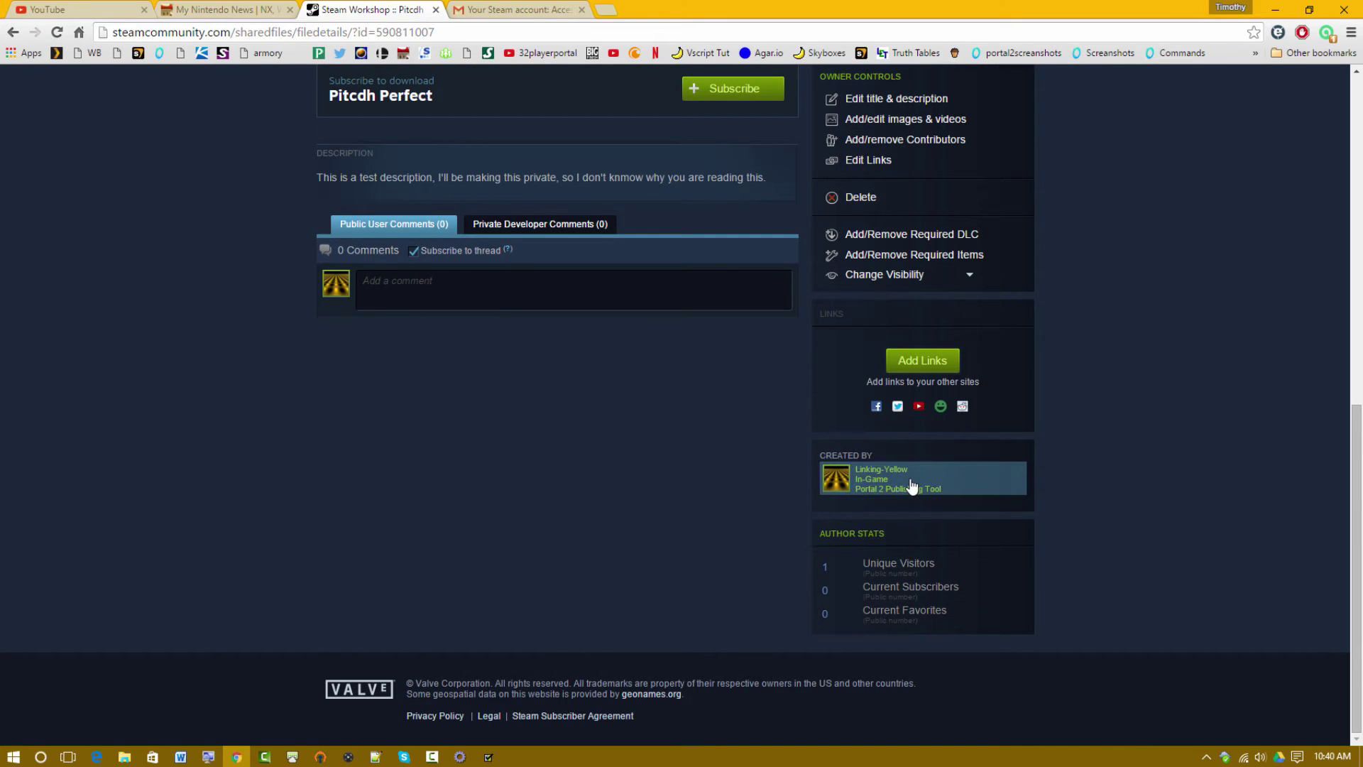
{"action": "scroll", "coordinate": [1068, 435], "scroll_direction": "up", "scroll_amount": 5}
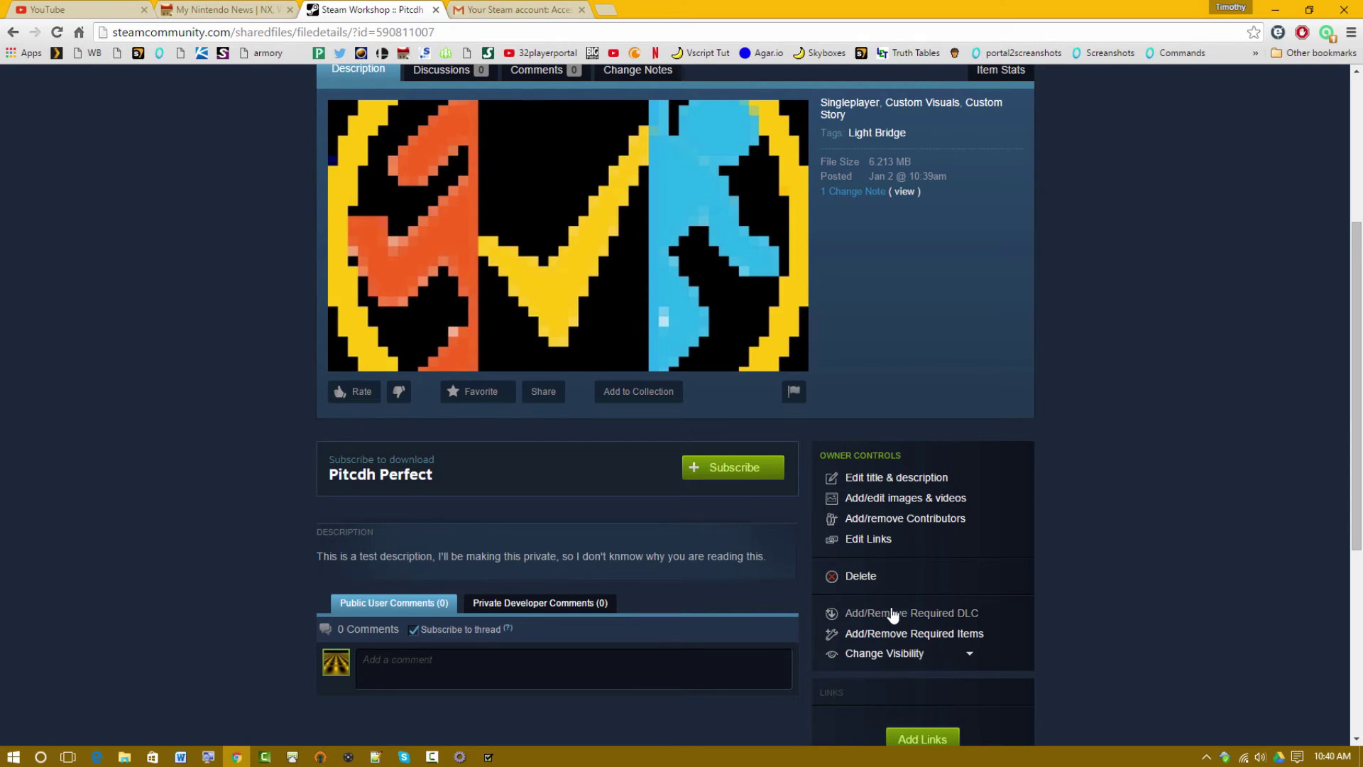
Delete the Pitcdh Perfect item from the Steam Workshop and look over the Portal 2 workshop items list
{"action": "left_click", "coordinate": [855, 578]}
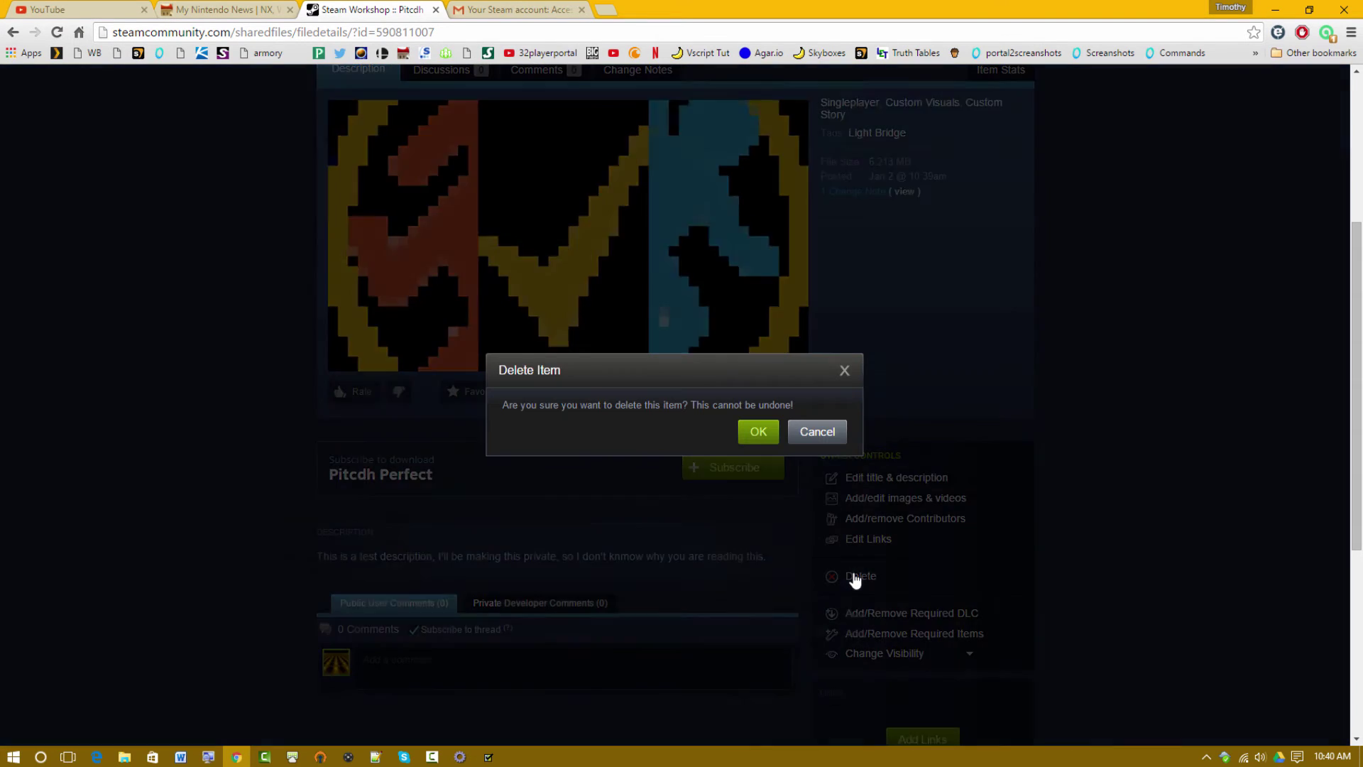
{"action": "left_click", "coordinate": [753, 434]}
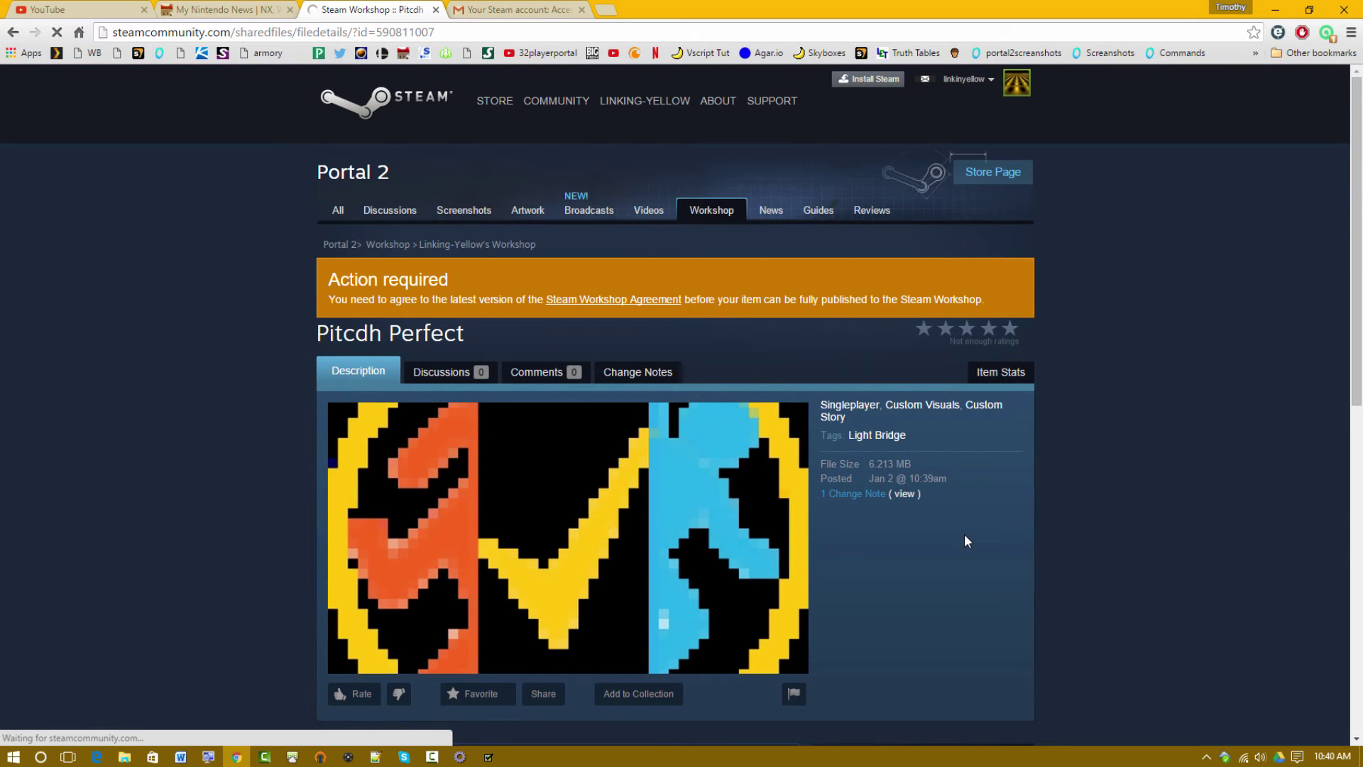
{"action": "scroll", "coordinate": [987, 504], "scroll_direction": "down", "scroll_amount": 4}
{"action": "scroll", "coordinate": [986, 440], "scroll_direction": "up", "scroll_amount": 4}
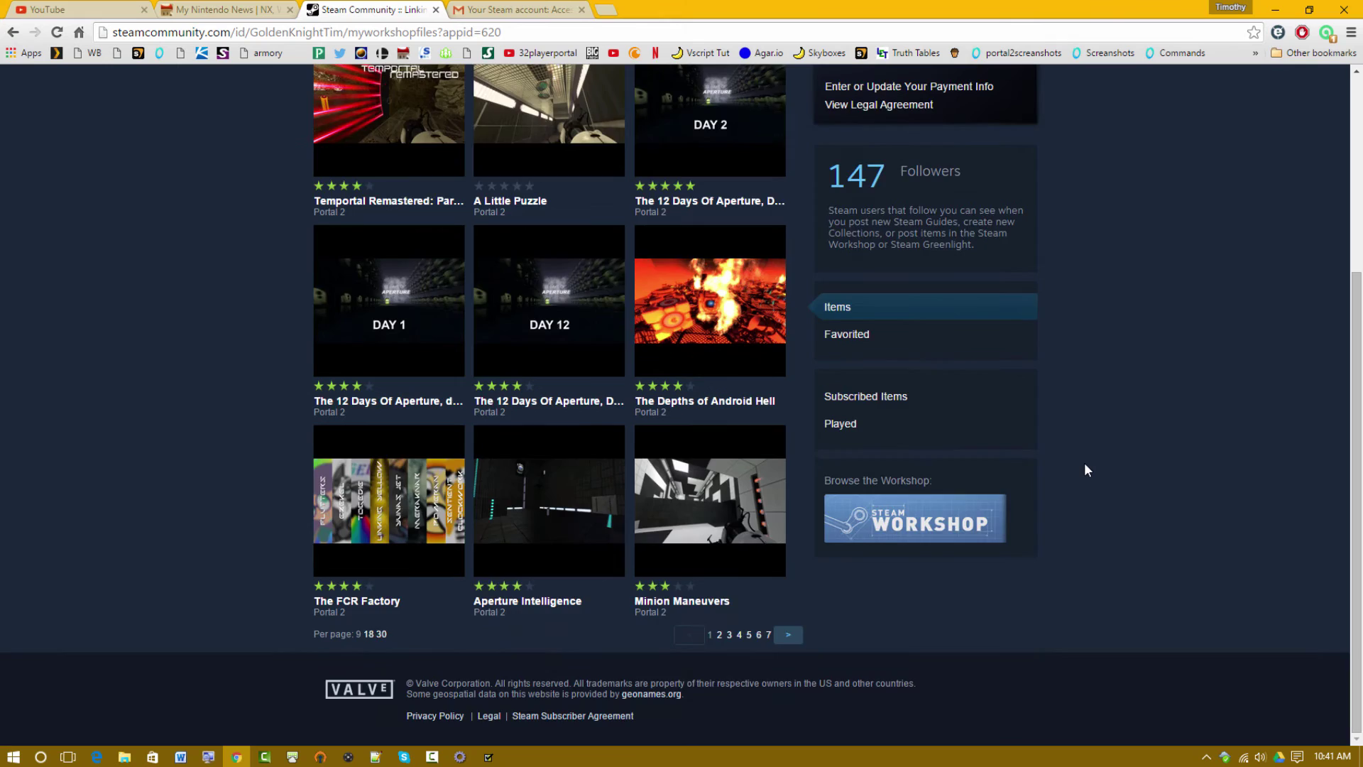
{"action": "scroll", "coordinate": [1084, 464], "scroll_direction": "up", "scroll_amount": 2}
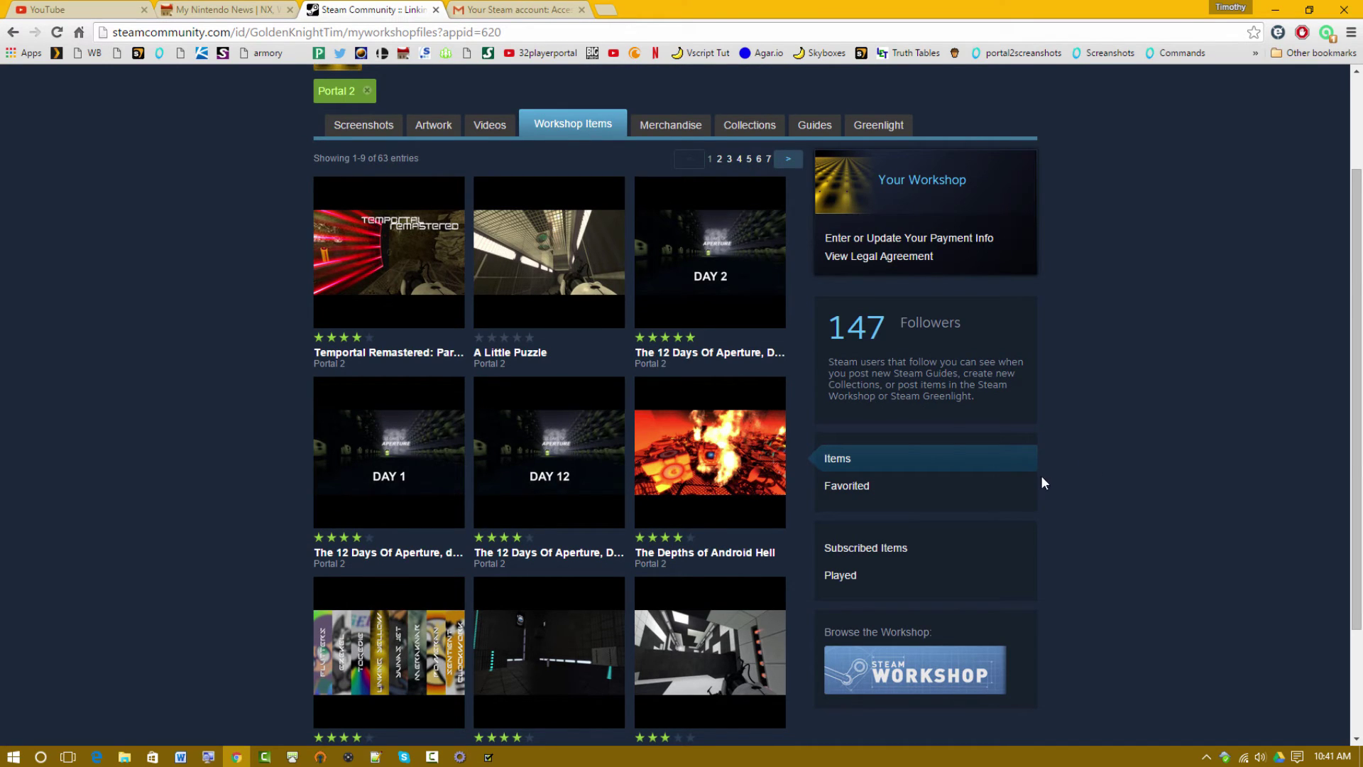
{"action": "scroll", "coordinate": [1042, 483], "scroll_direction": "down", "scroll_amount": 2}
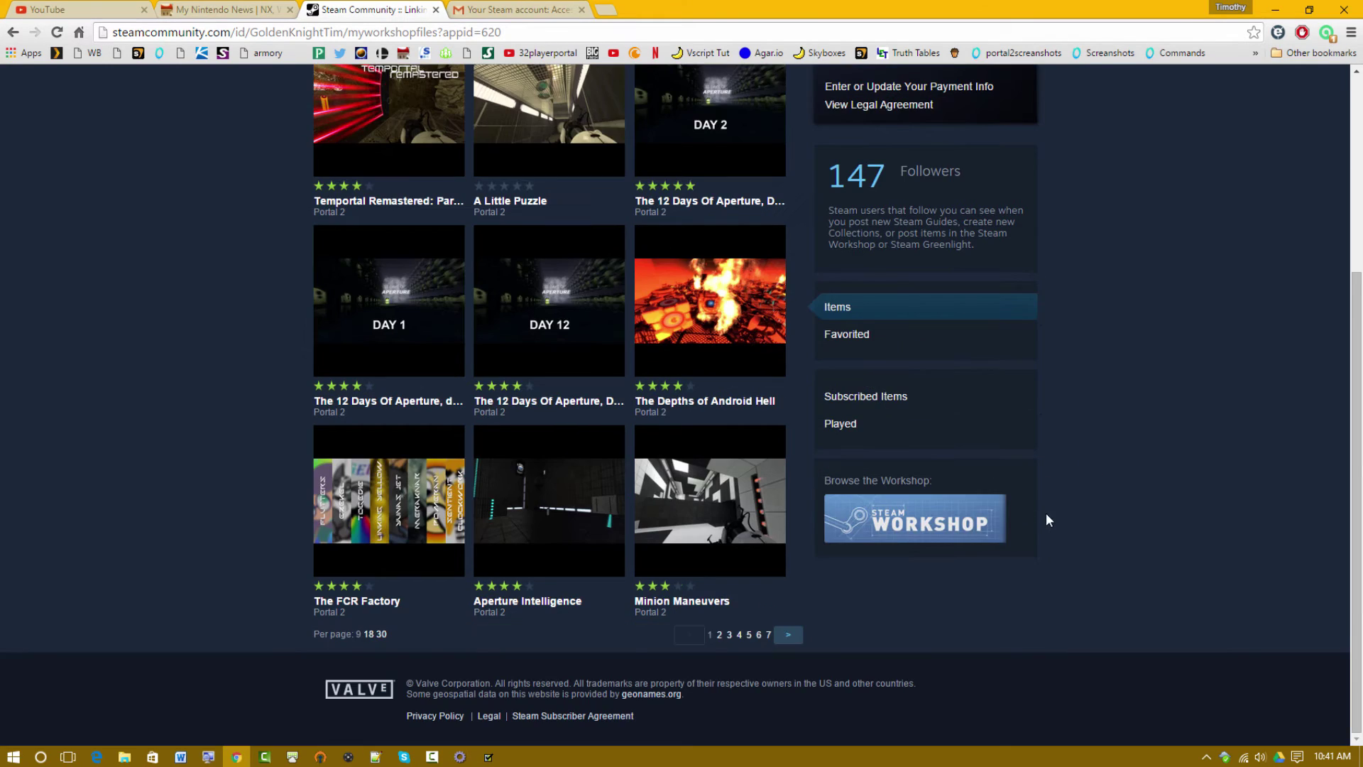
Leave the Workshop page, delete Pitcdh Perfect from the publishing tool's published files and close the tool
{"action": "left_click", "coordinate": [437, 9]}
{"action": "left_click", "coordinate": [1275, 10]}
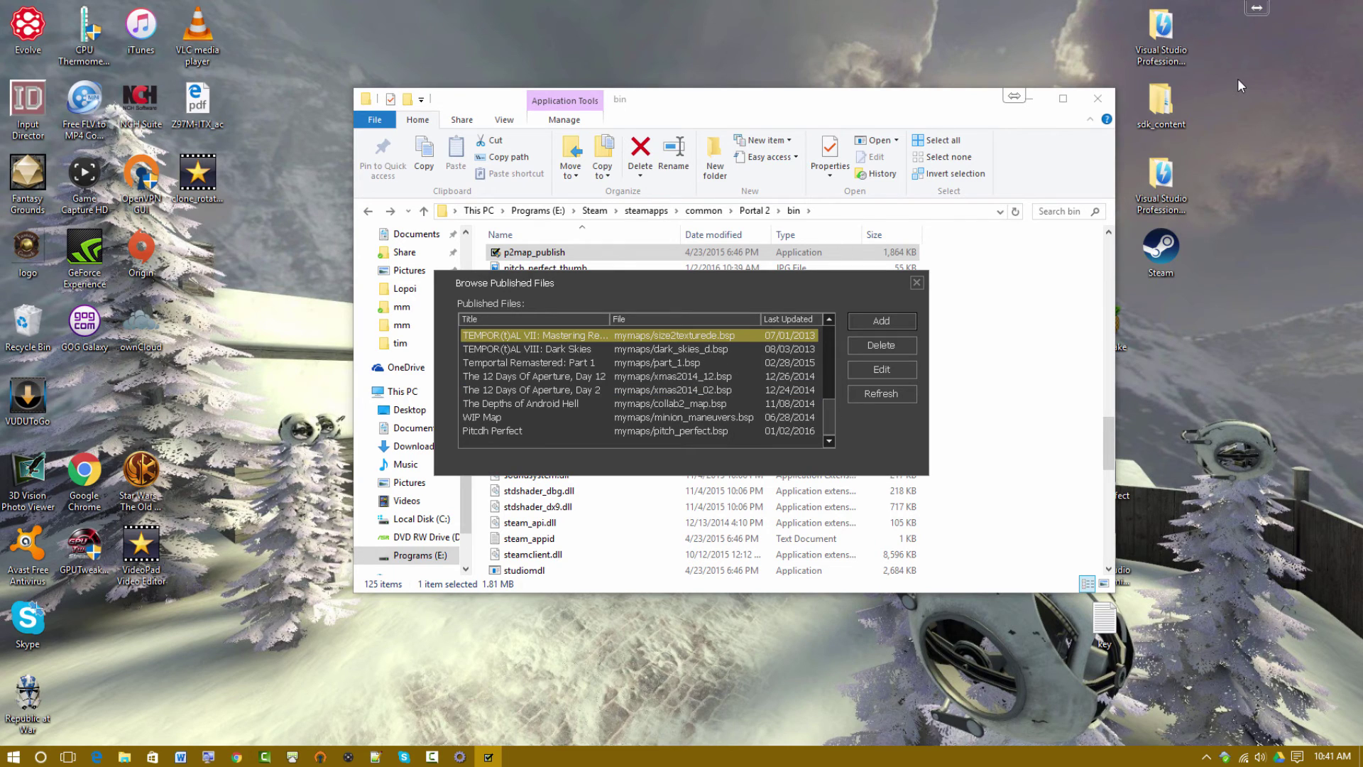
{"action": "key", "text": "Delete"}
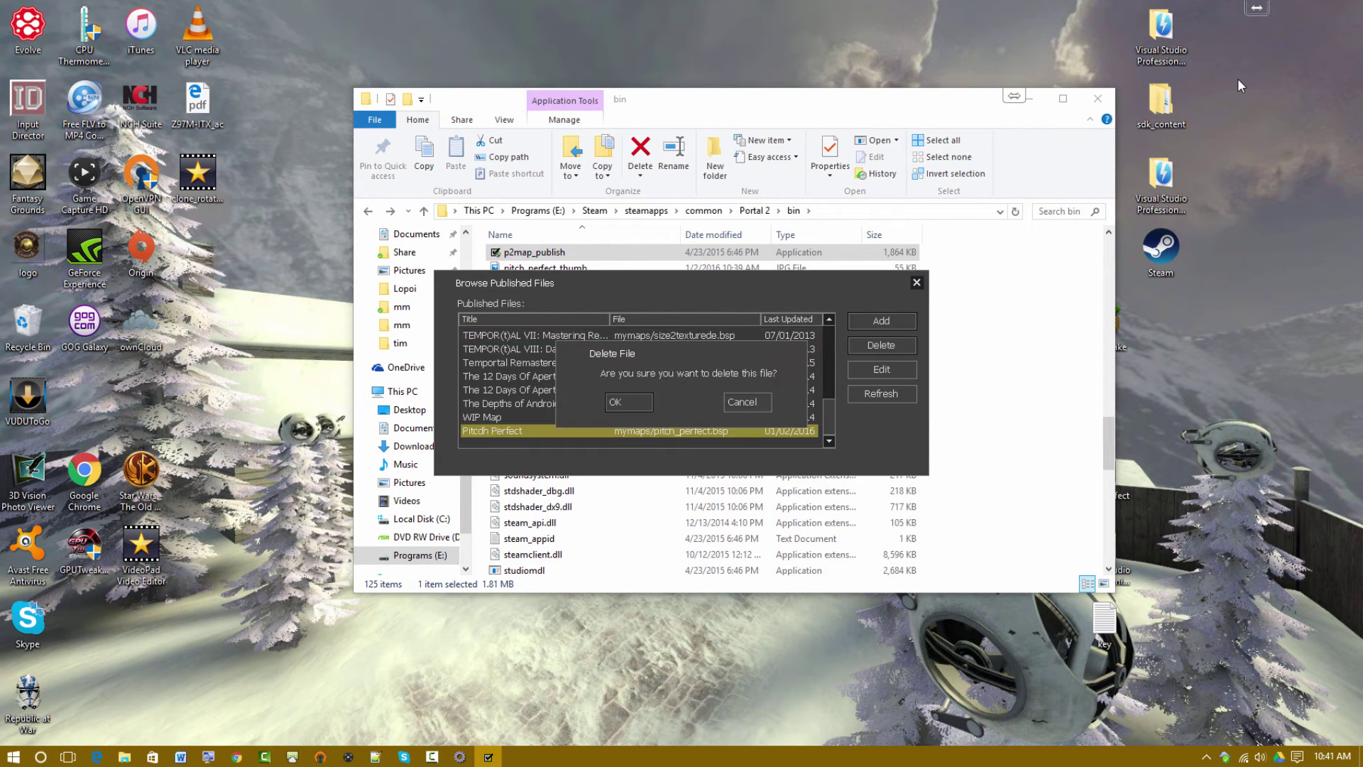
{"action": "key", "text": "Return"}
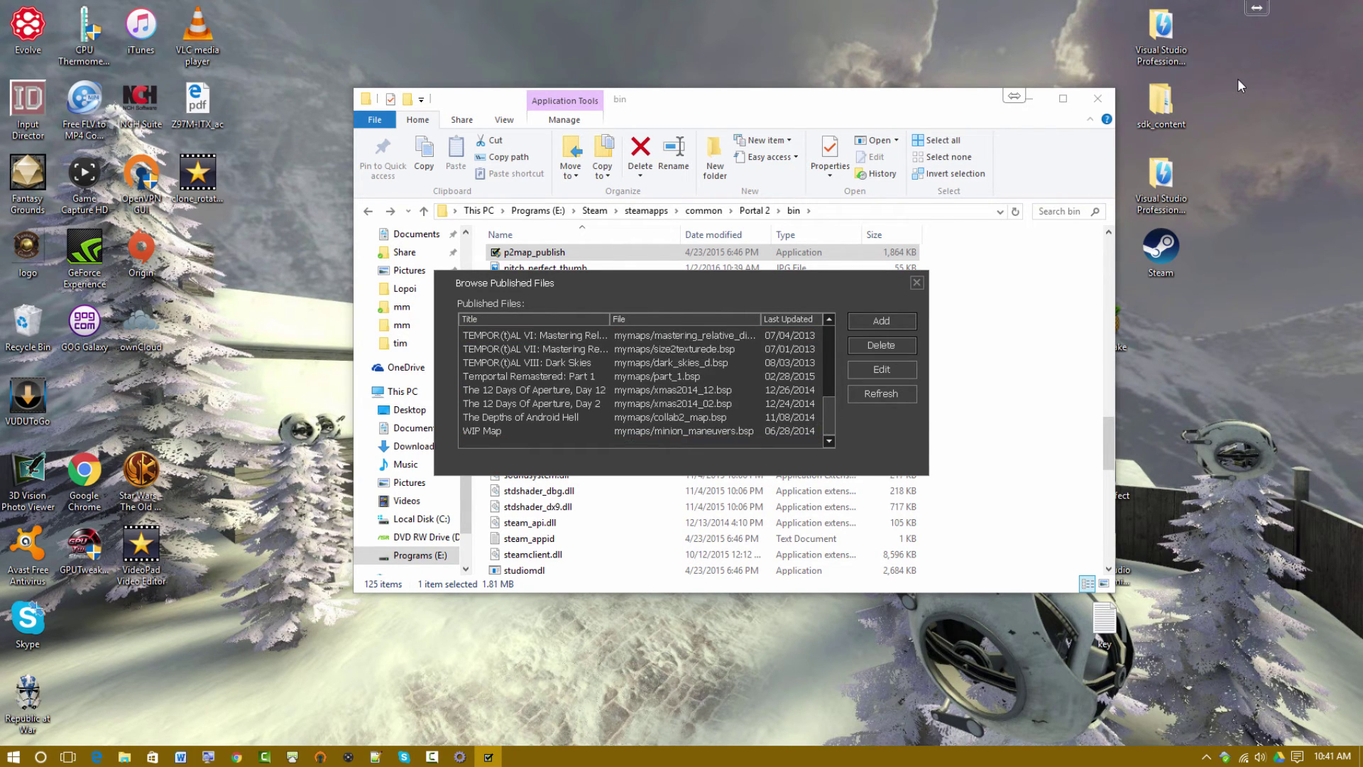
{"action": "key", "text": "Escape"}
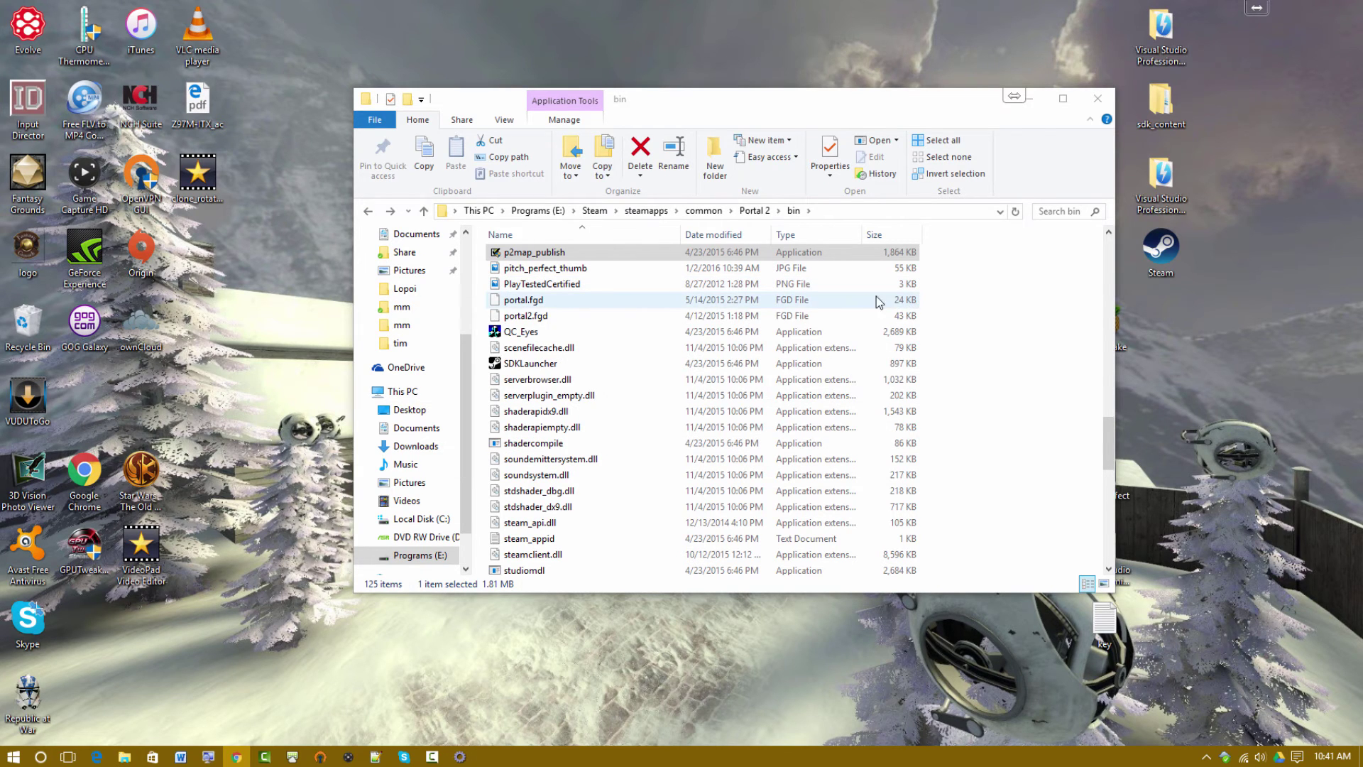
Close the bin folder window, restore the original Portal 2 files with the publishing fix utility and exit it
{"action": "left_click", "coordinate": [1097, 98]}
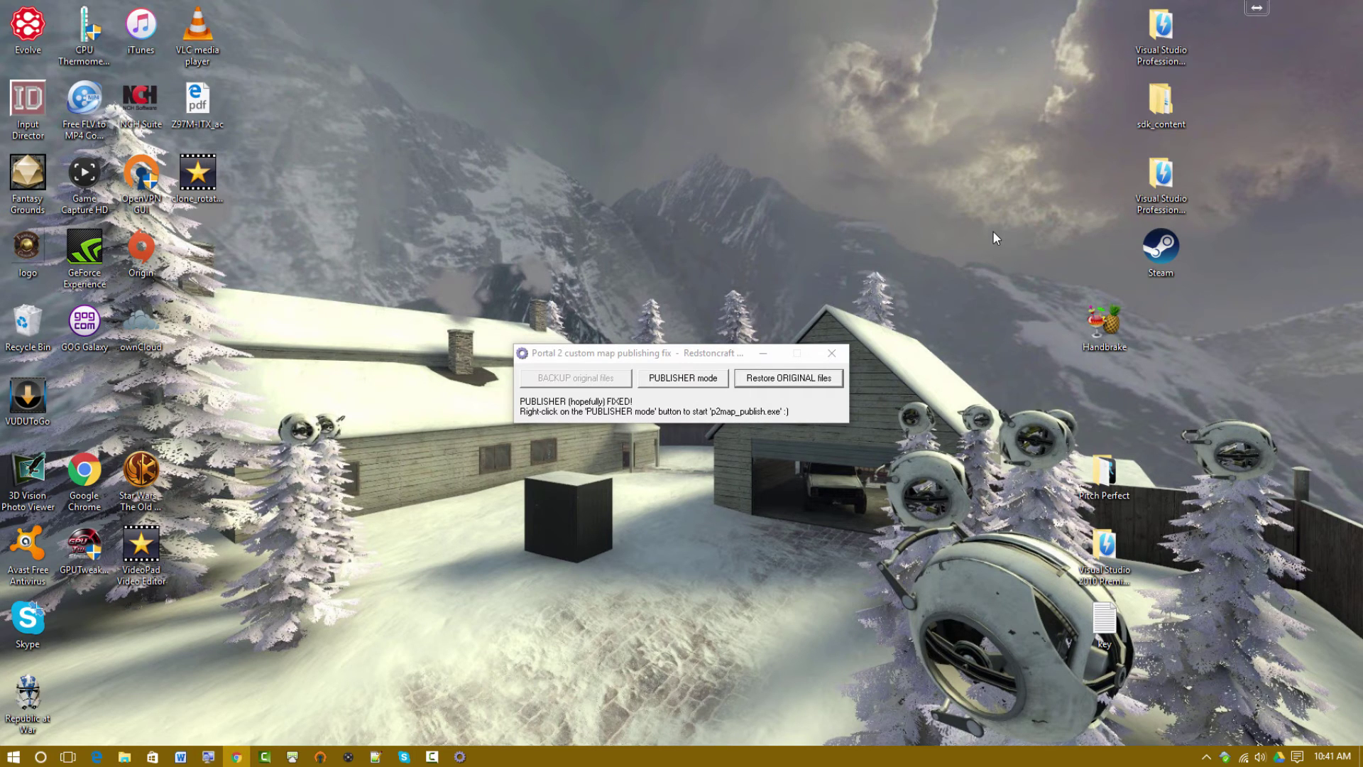
{"action": "left_click", "coordinate": [793, 383]}
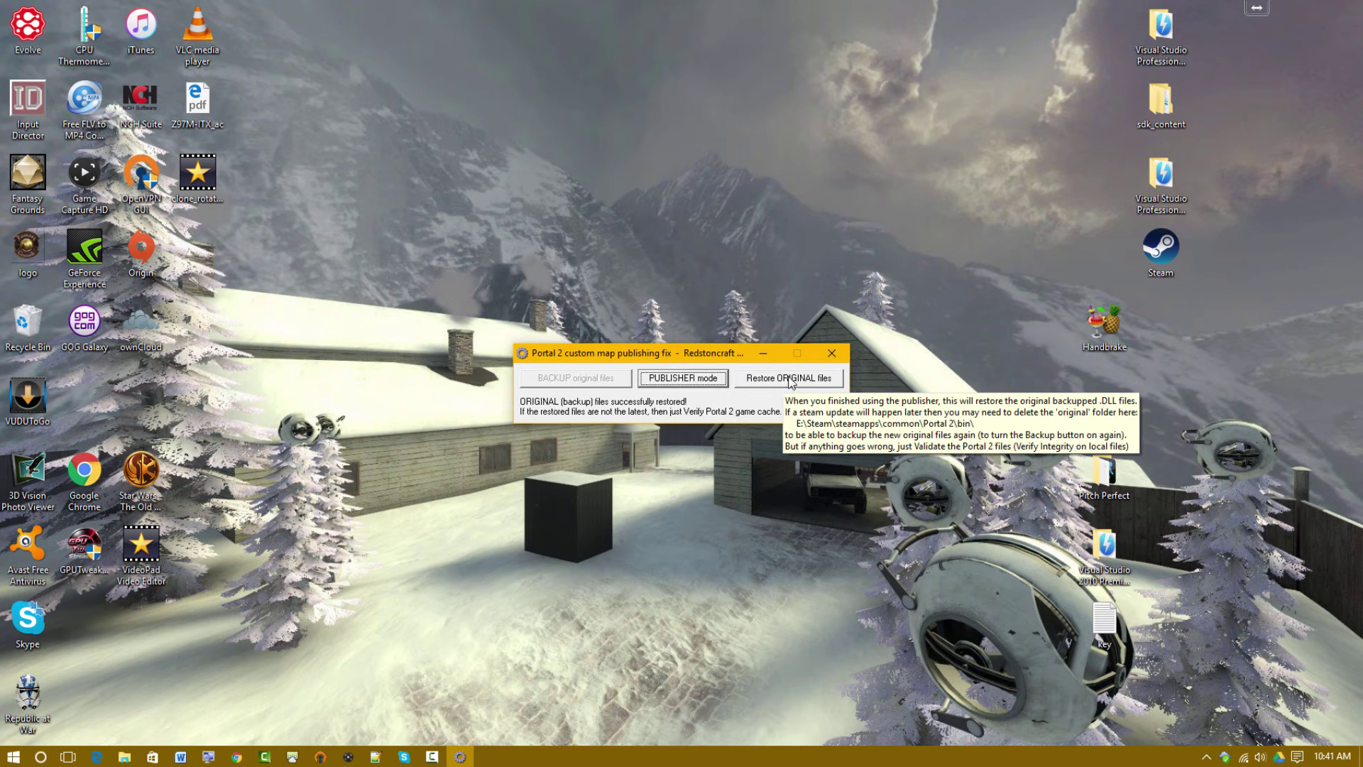
{"action": "left_click", "coordinate": [829, 354]}
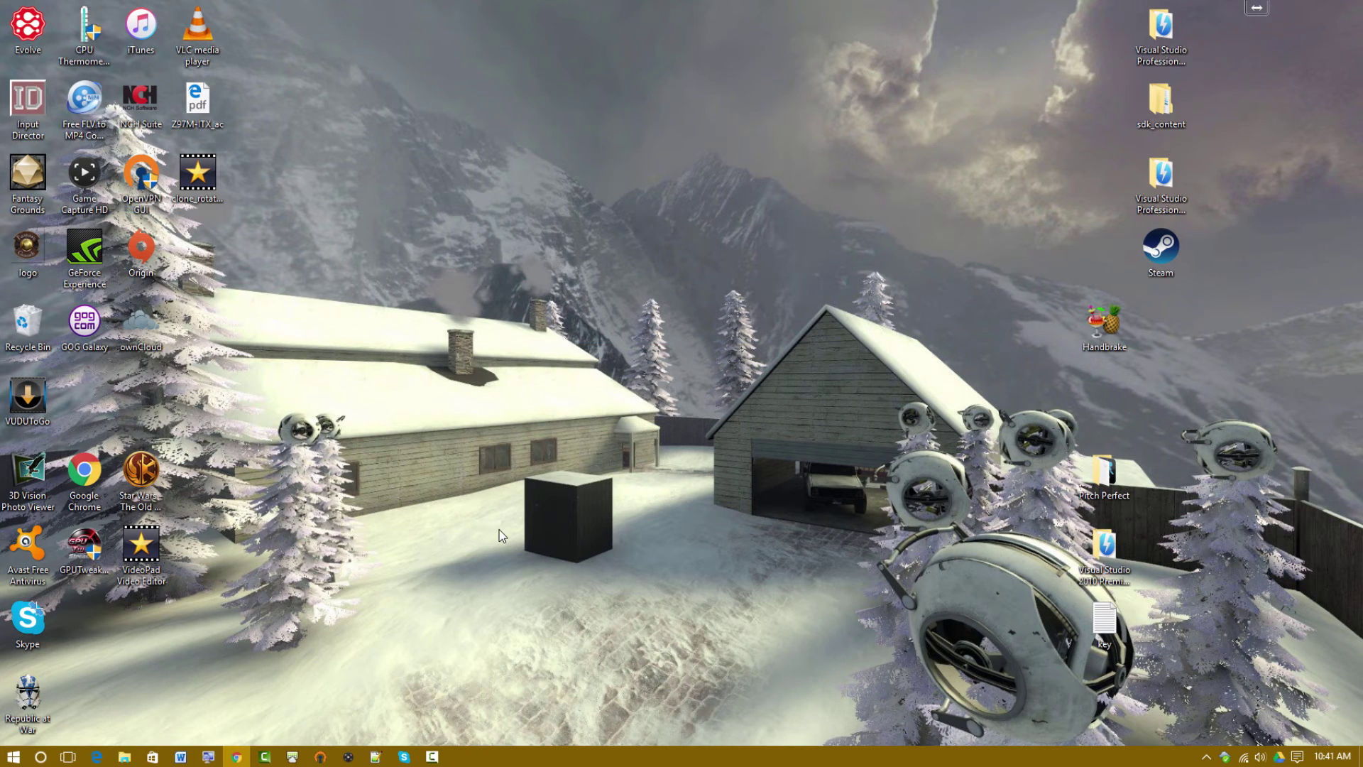
Open a new File Explorer window and reposition it on the desktop
{"action": "key", "text": "super+e"}
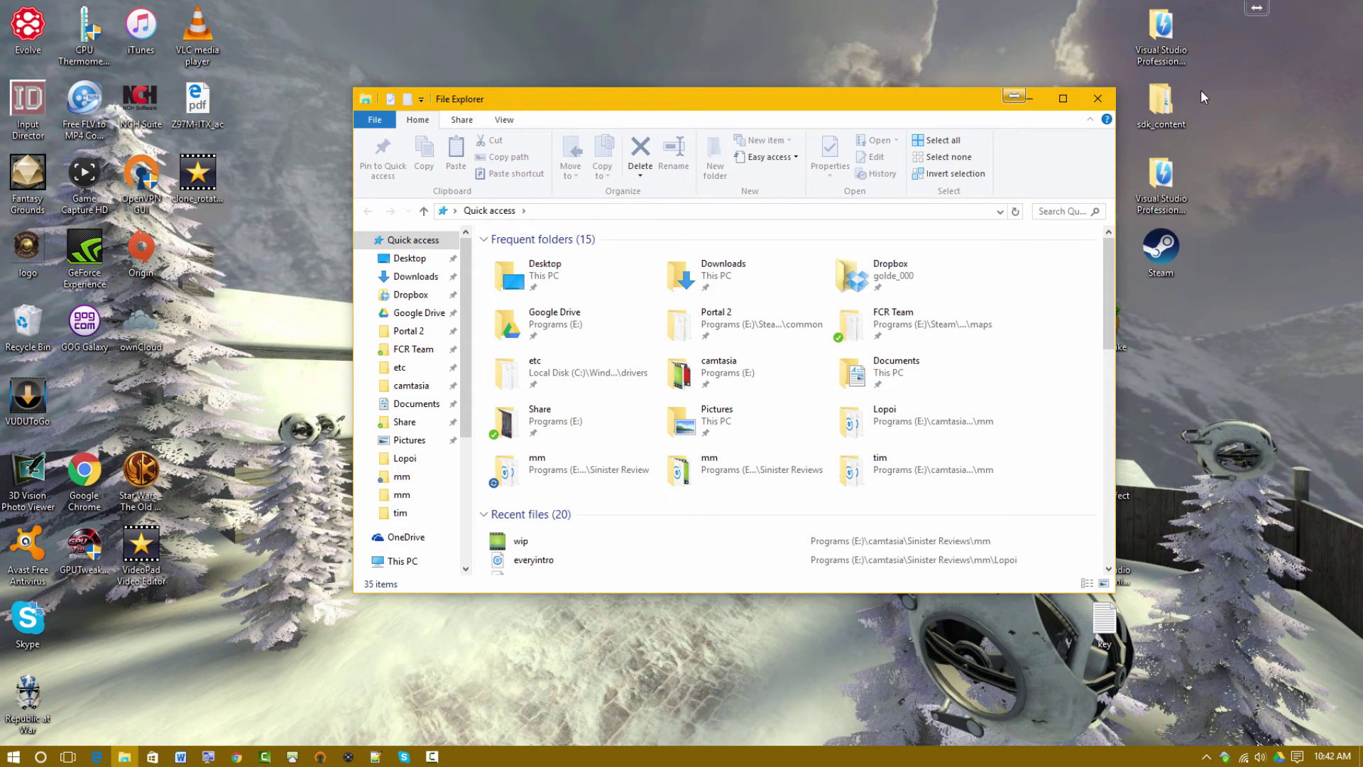
{"action": "left_click_drag", "start_coordinate": [960, 111], "coordinate": [878, 99]}
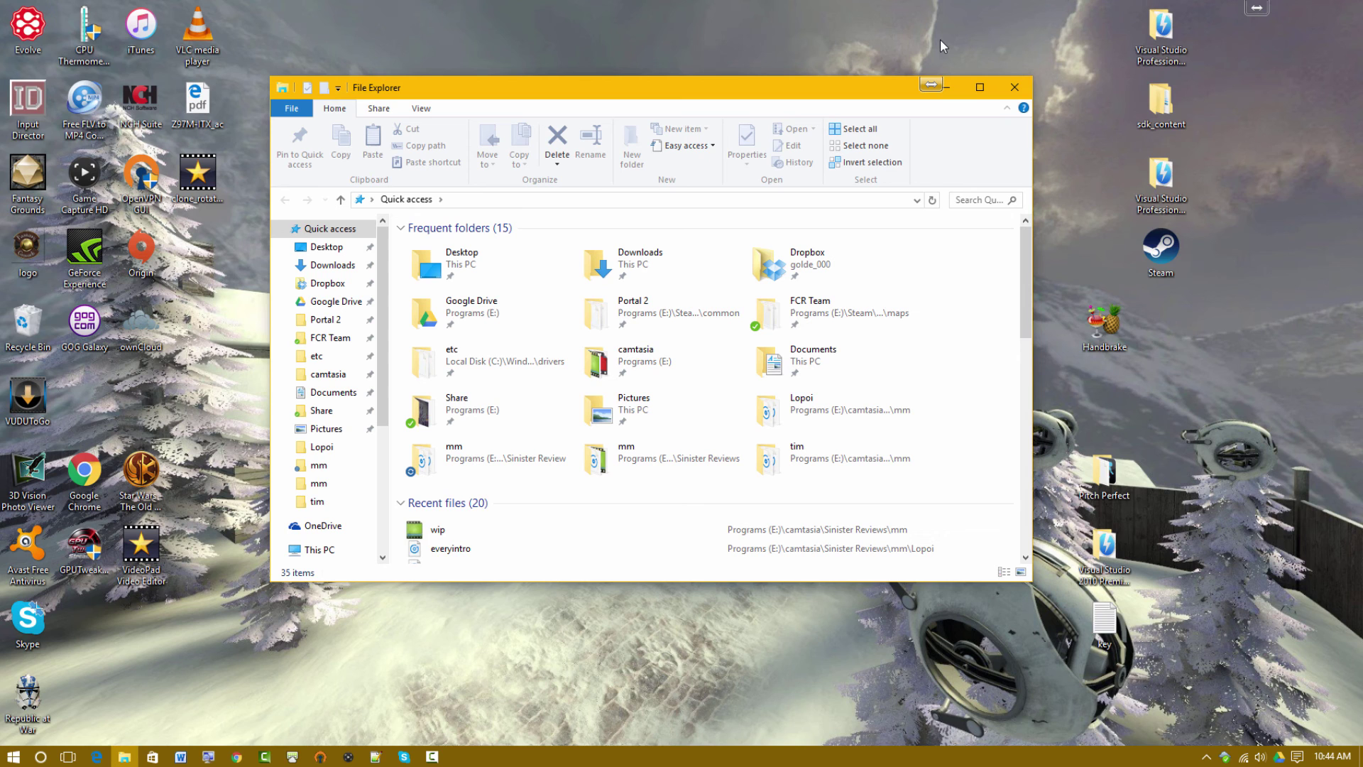
{"action": "left_click_drag", "start_coordinate": [871, 97], "coordinate": [825, 180]}
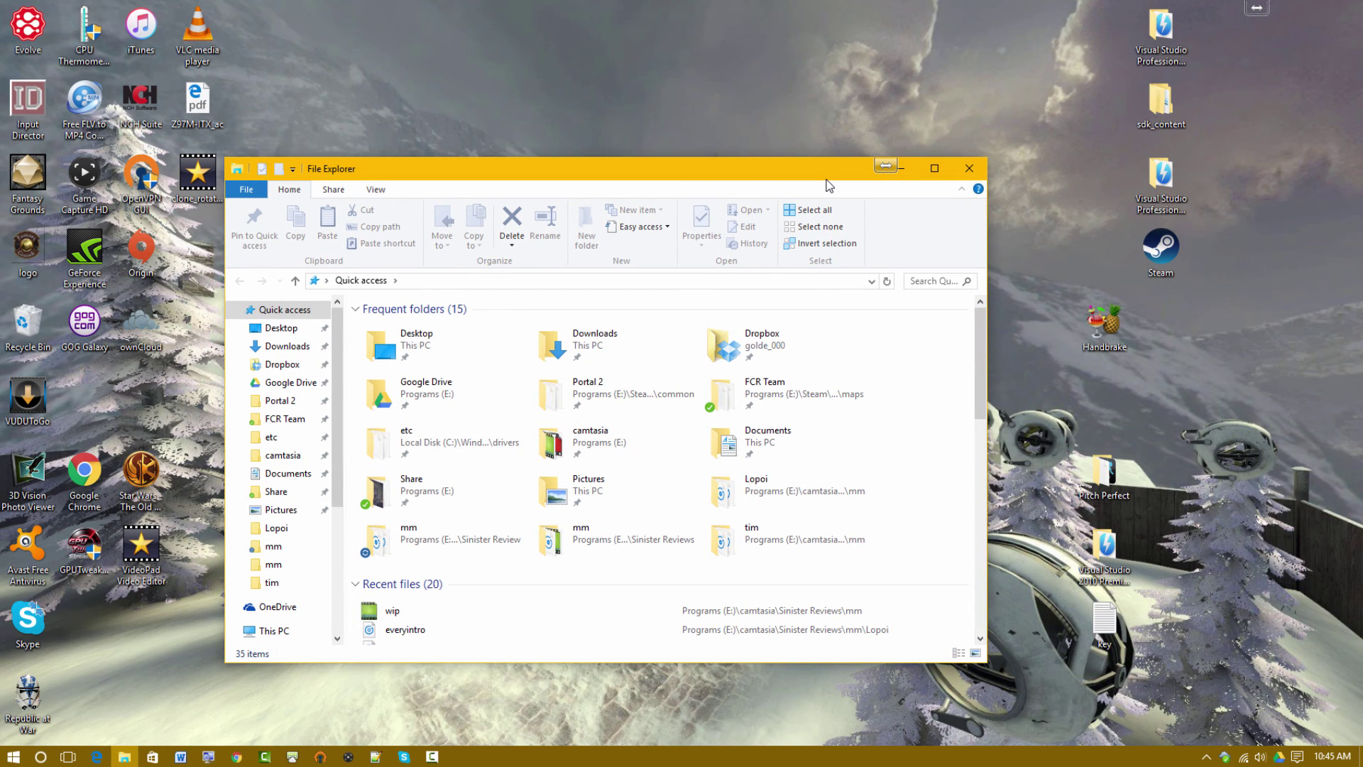